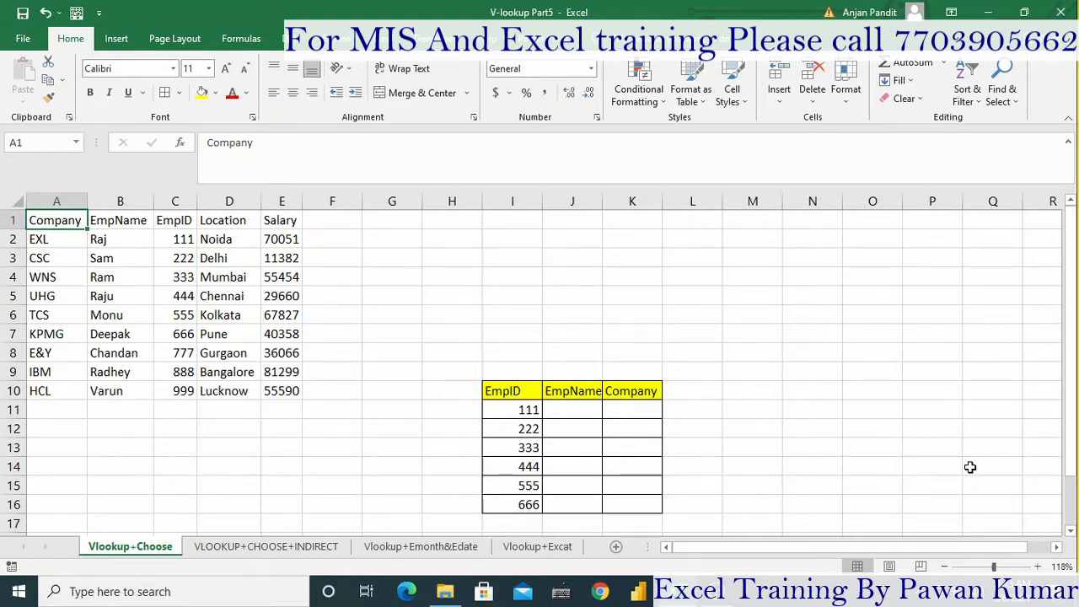
Examine where the EmpID column sits relative to EmpName and Company in the source table.
{"action": "key", "text": "Right"}
{"action": "key", "text": "Right"}
{"action": "key", "text": "Left"}
{"action": "key", "text": "Right"}
{"action": "key", "text": "ctrl+shift+Down"}
{"action": "key", "text": "ctrl+shift+Up"}
{"action": "key", "text": "Right"}
{"action": "key", "text": "Left"}
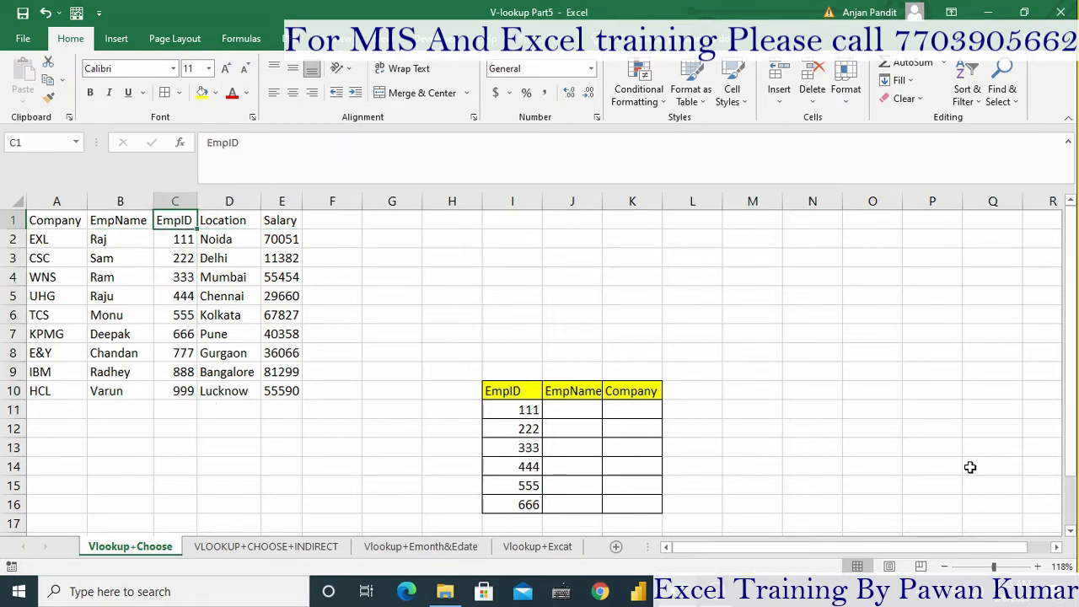
{"action": "key", "text": "ctrl+shift+Down"}
{"action": "key", "text": "ctrl+shift+Up"}
{"action": "key", "text": "Left"}
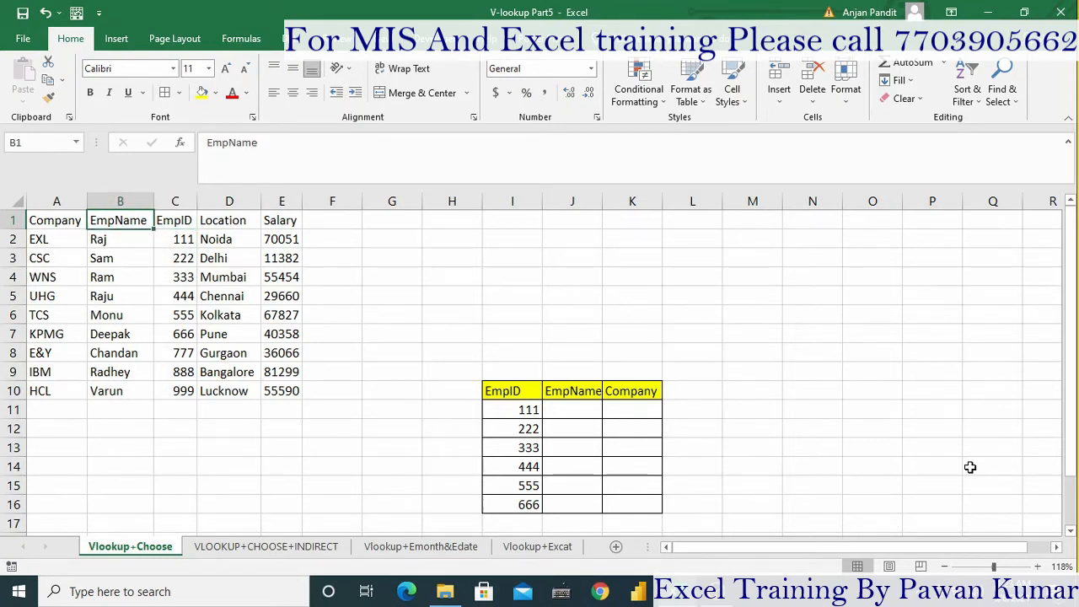
{"action": "key", "text": "Right"}
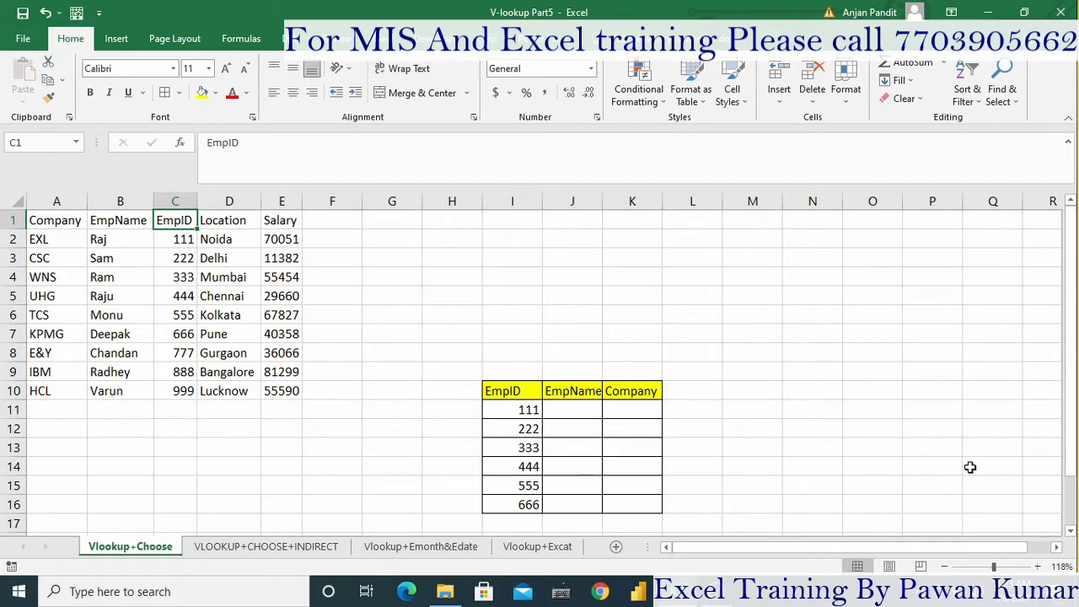
{"action": "left_click", "coordinate": [537, 272]}
{"action": "type", "text": "="}
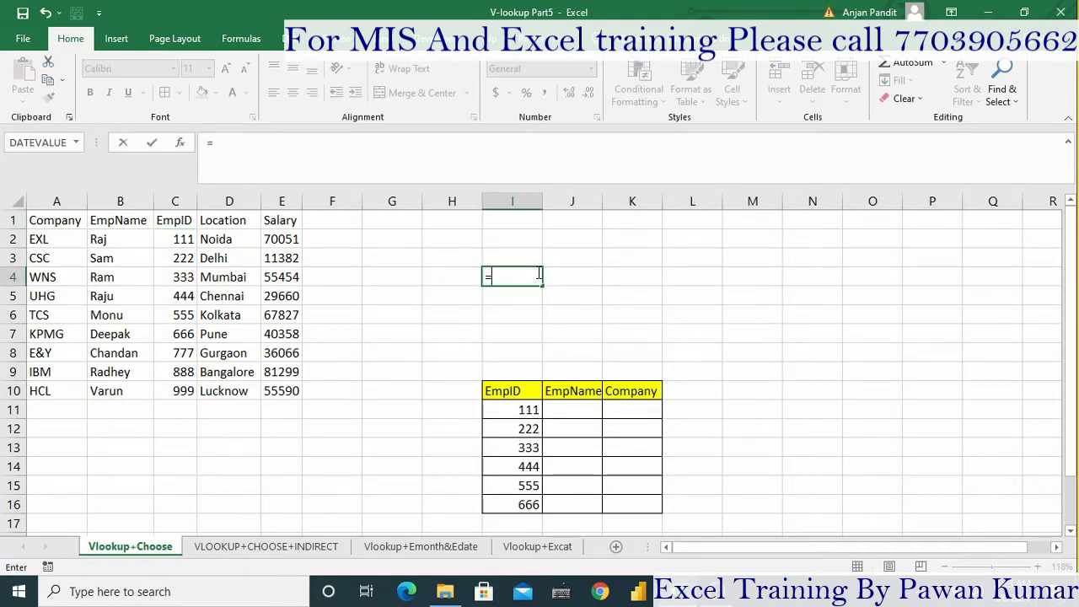
{"action": "type", "text": "choo"}
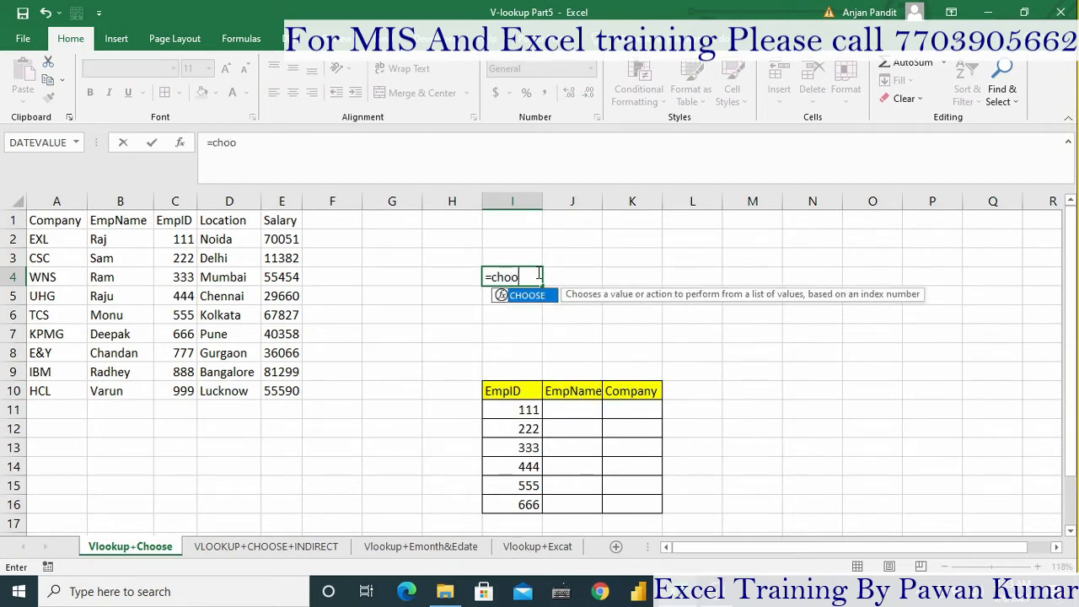
{"action": "key", "text": "Tab"}
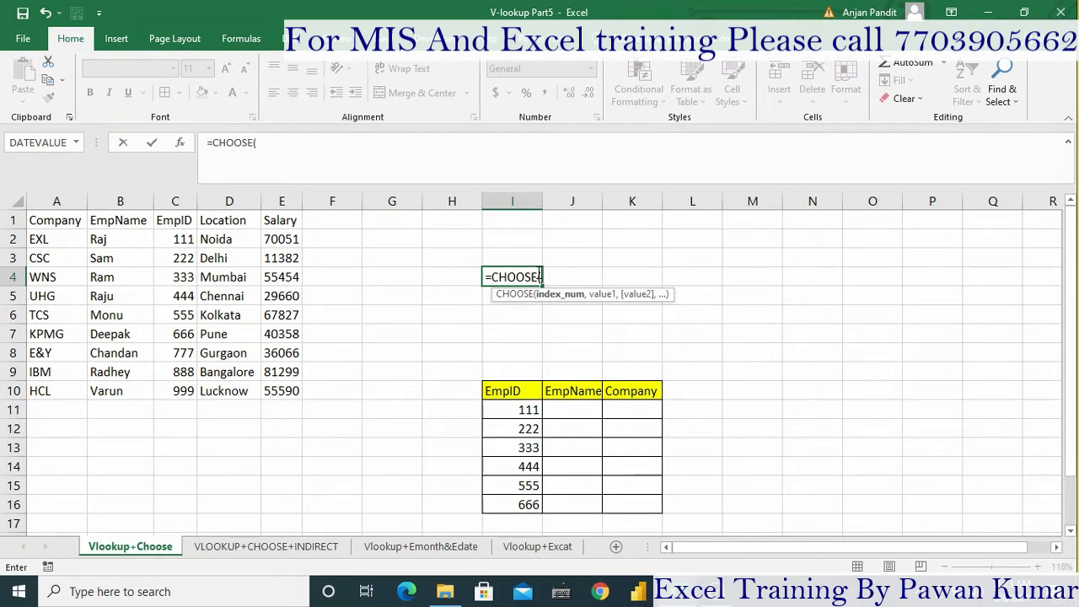
{"action": "key", "text": "Escape"}
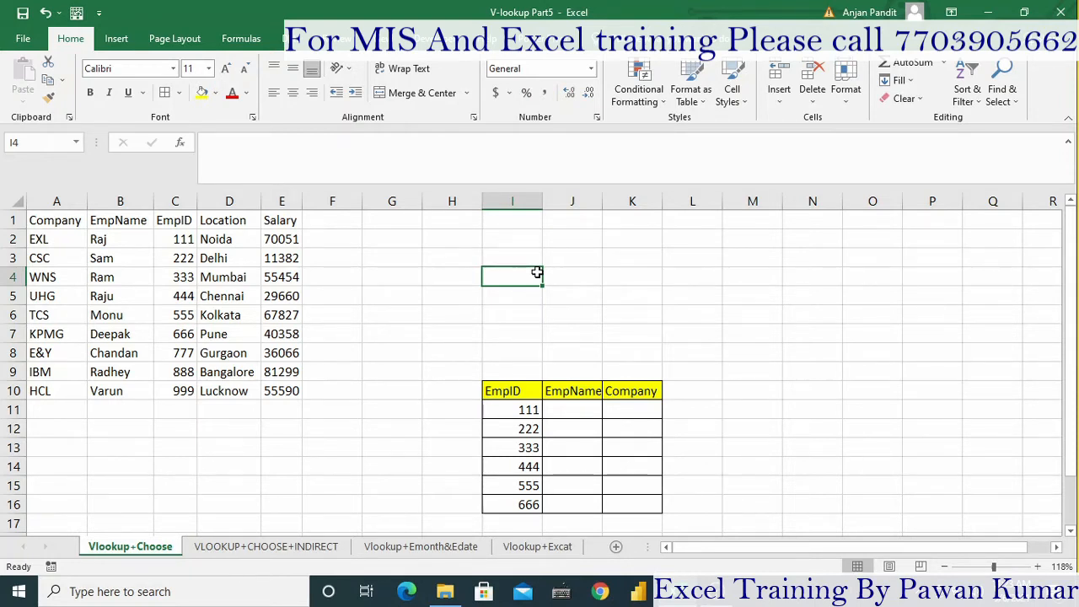
Review the EmpID, EmpName and Company columns of the lookup table starting at I10.
{"action": "left_click", "coordinate": [571, 406]}
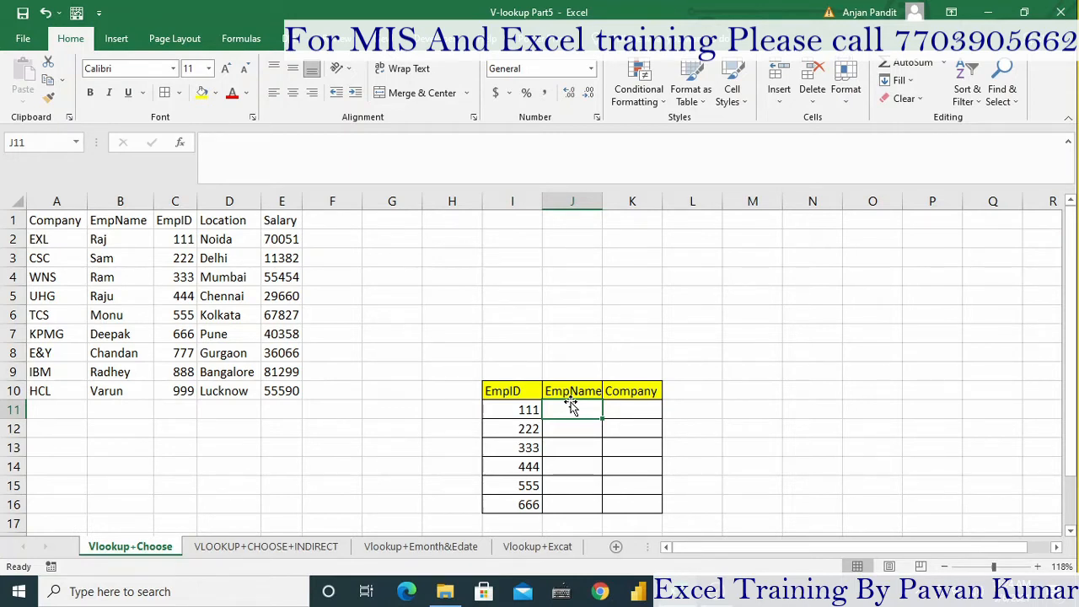
{"action": "left_click", "coordinate": [514, 387]}
{"action": "key", "text": "ctrl+shift+Down"}
{"action": "key", "text": "Up"}
{"action": "key", "text": "Right"}
{"action": "key", "text": "Down"}
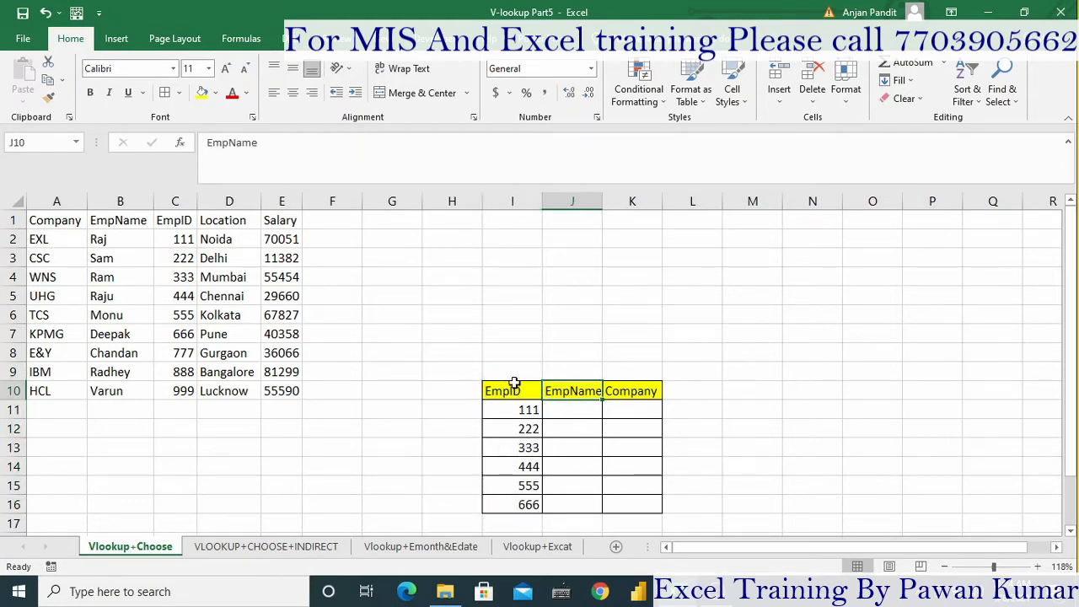
{"action": "key", "text": "Right"}
{"action": "key", "text": "ctrl+Up"}
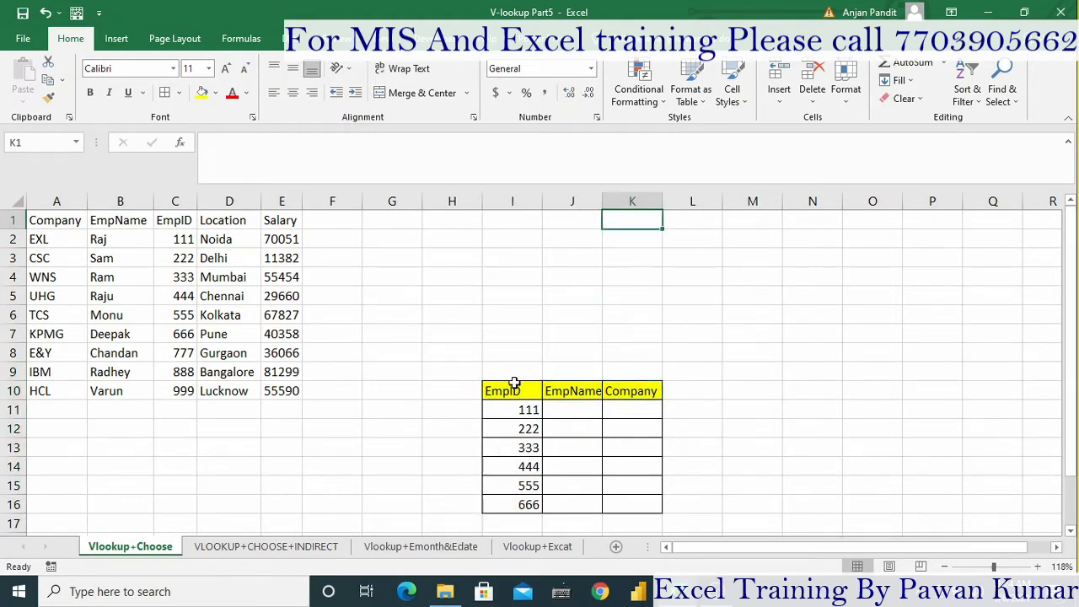
Compare the source table's header order, checking which columns lie on either side of EmpID.
{"action": "key", "text": "ctrl+Left"}
{"action": "key", "text": "ctrl+Left"}
{"action": "key", "text": "Right"}
{"action": "key", "text": "Right"}
{"action": "key", "text": "Left"}
{"action": "key", "text": "Right"}
{"action": "key", "text": "Left"}
{"action": "key", "text": "Right"}
{"action": "key", "text": "Left"}
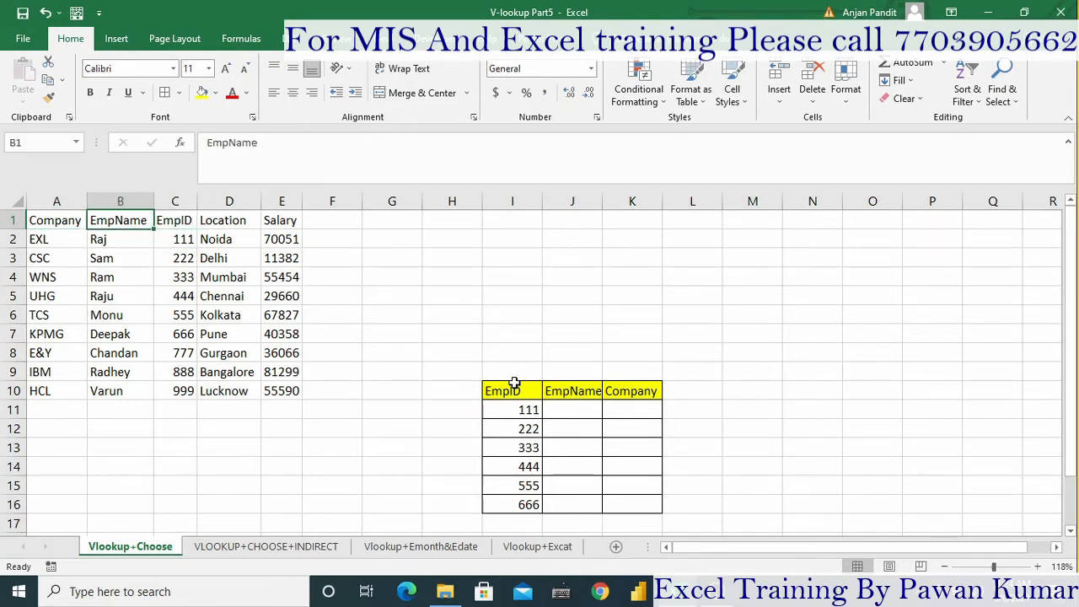
{"action": "key", "text": "Right"}
{"action": "key", "text": "Left"}
{"action": "key", "text": "Right"}
{"action": "key", "text": "Right"}
{"action": "key", "text": "shift+Right"}
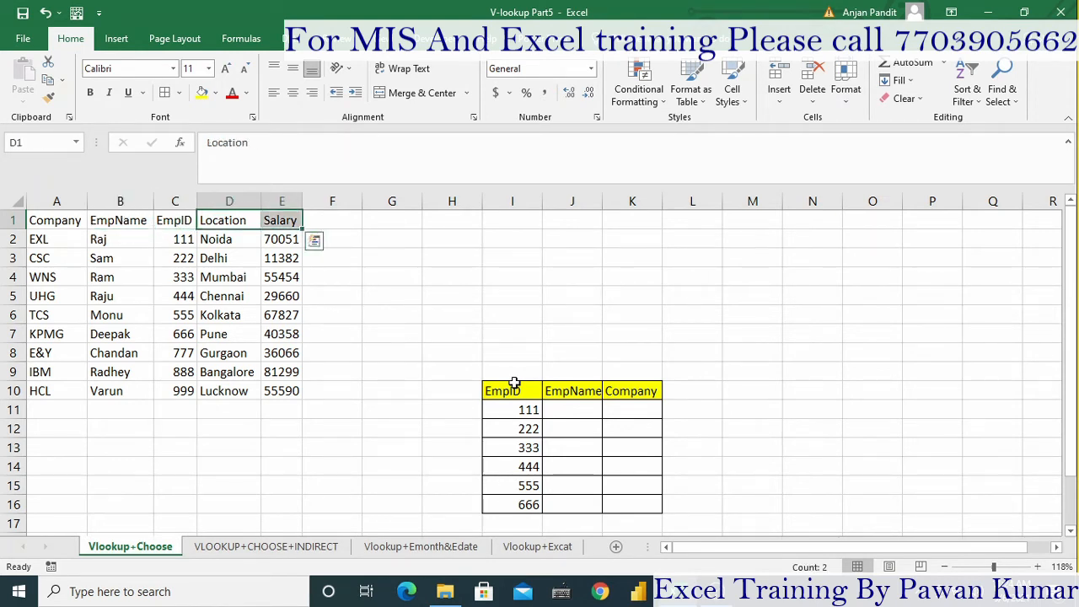
{"action": "key", "text": "Left"}
{"action": "key", "text": "Left"}
{"action": "key", "text": "Left"}
{"action": "key", "text": "Right"}
{"action": "key", "text": "shift+Left"}
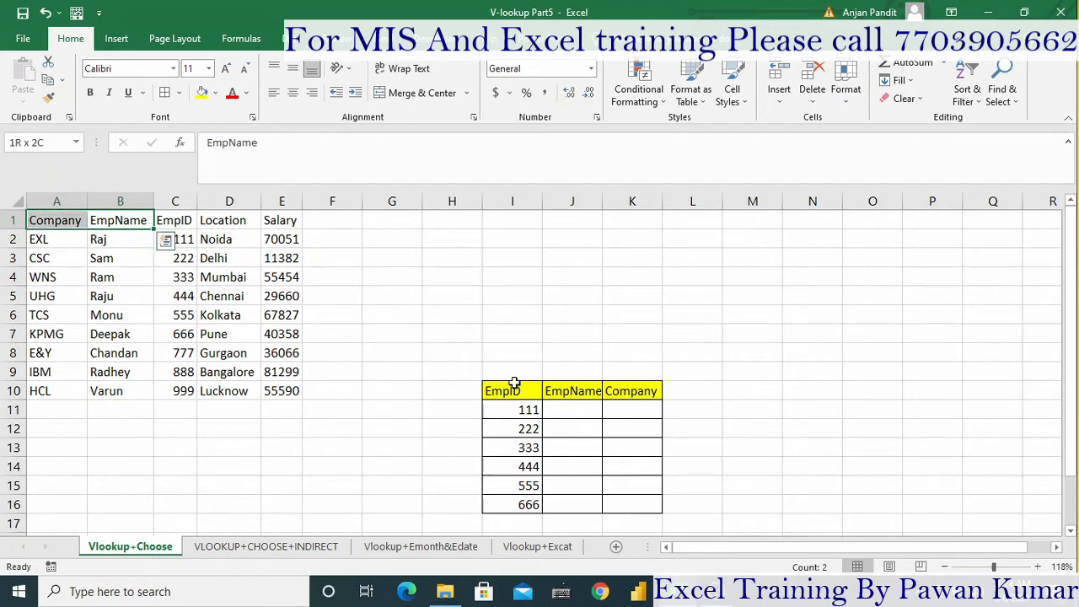
{"action": "key", "text": "Right"}
{"action": "key", "text": "Right"}
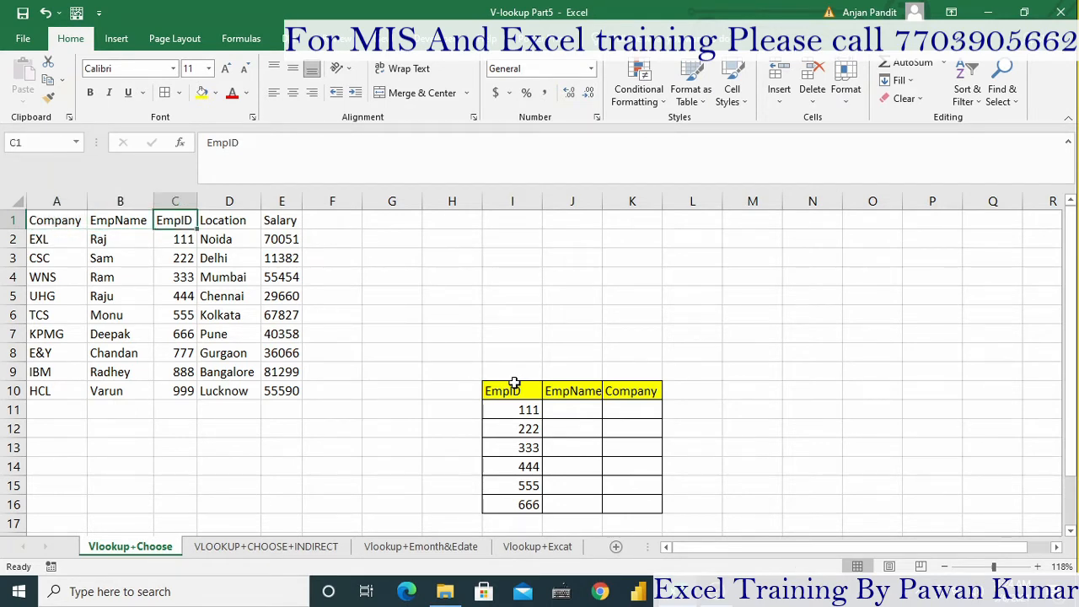
Start a VLOOKUP formula in J11 with the column-locked reference $I11 as the lookup value.
{"action": "key", "text": "Down"}
{"action": "key", "text": "Down"}
{"action": "key", "text": "Down"}
{"action": "key", "text": "Down"}
{"action": "key", "text": "Down"}
{"action": "key", "text": "Down"}
{"action": "key", "text": "Down"}
{"action": "key", "text": "Down"}
{"action": "key", "text": "Down"}
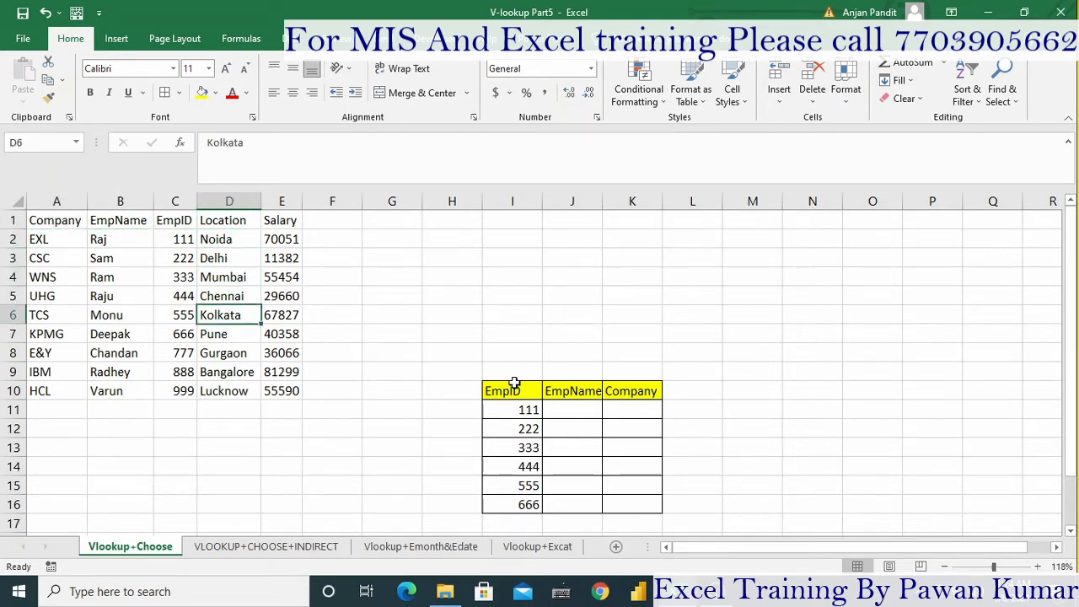
{"action": "key", "text": "Right"}
{"action": "key", "text": "Right"}
{"action": "key", "text": "Right"}
{"action": "key", "text": "Right"}
{"action": "key", "text": "Right"}
{"action": "key", "text": "Right"}
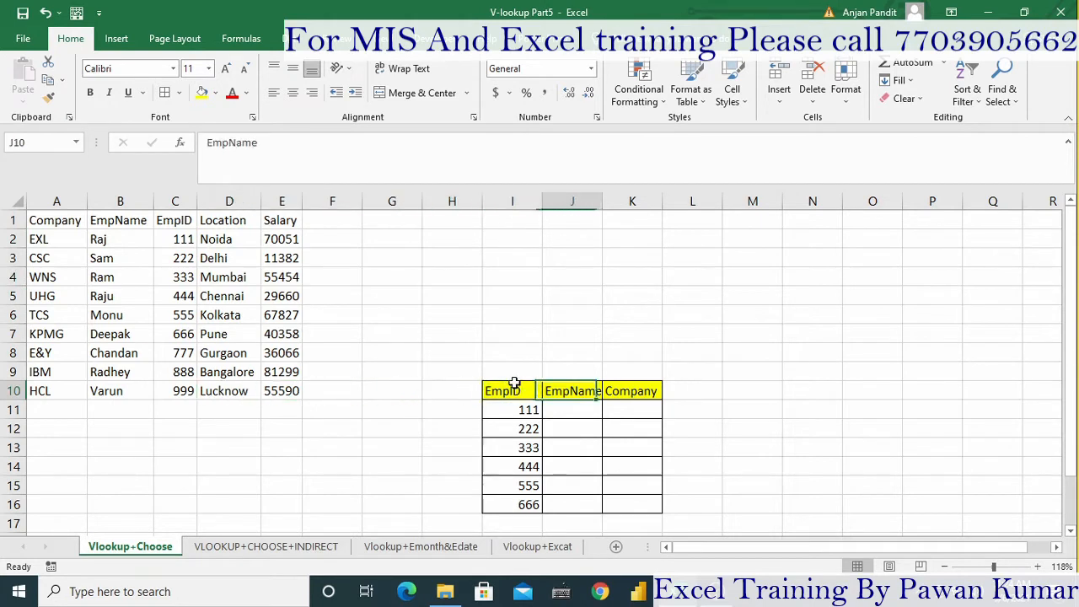
{"action": "key", "text": "Down"}
{"action": "key", "text": "Down"}
{"action": "key", "text": "Down"}
{"action": "key", "text": "Down"}
{"action": "key", "text": "Up"}
{"action": "key", "text": "Up"}
{"action": "key", "text": "Up"}
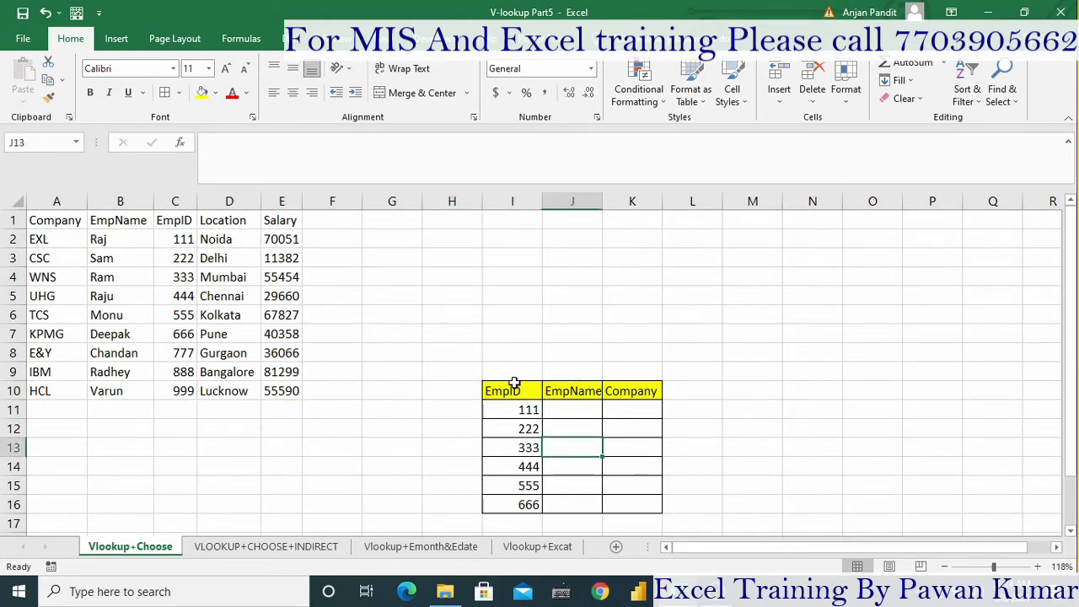
{"action": "type", "text": "=vl"}
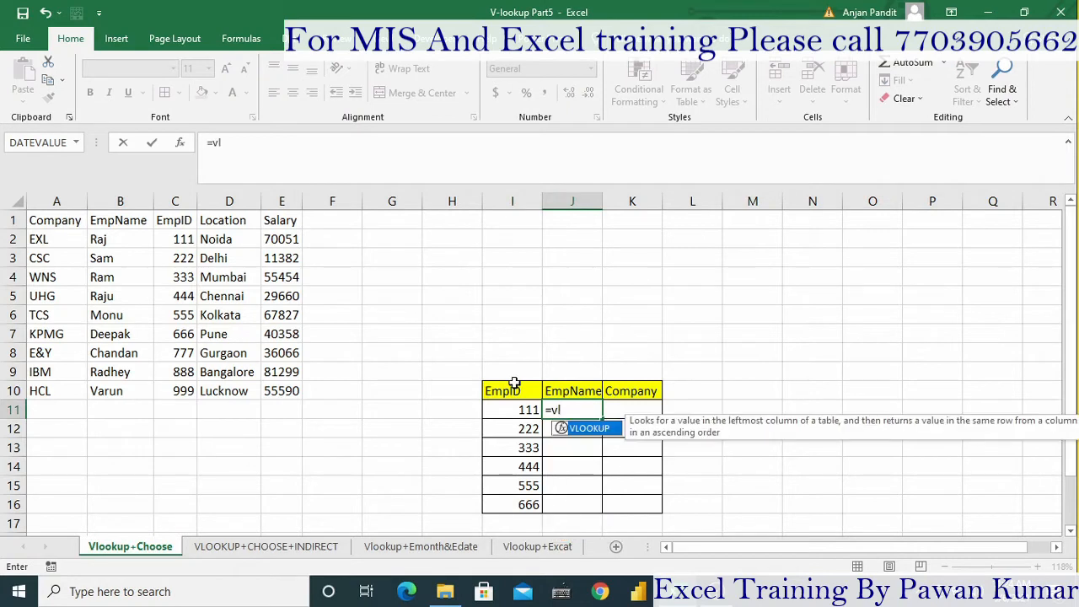
{"action": "key", "text": "Tab"}
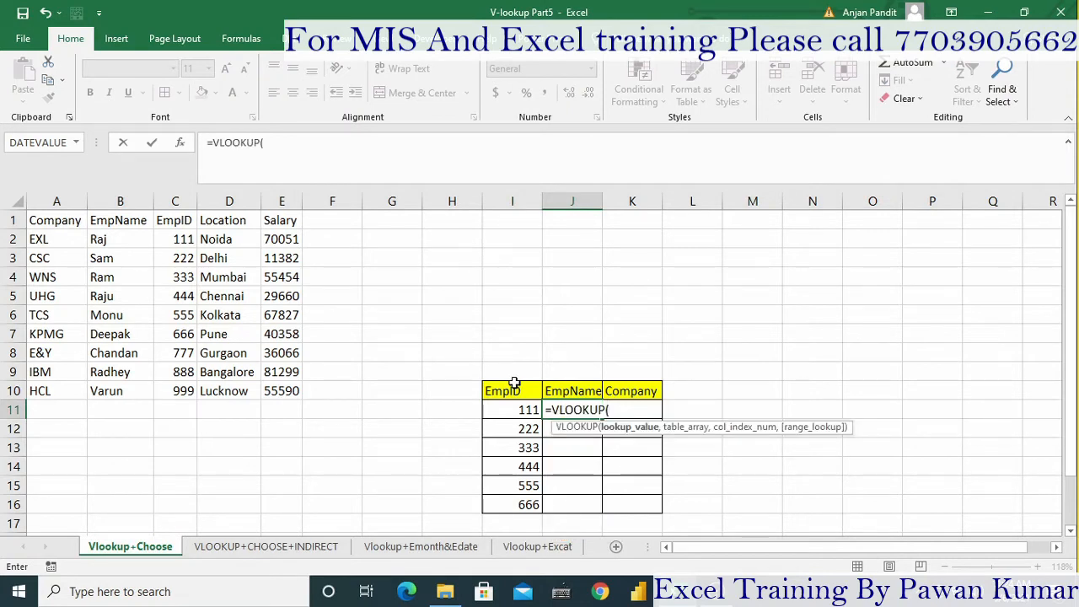
{"action": "key", "text": "Left"}
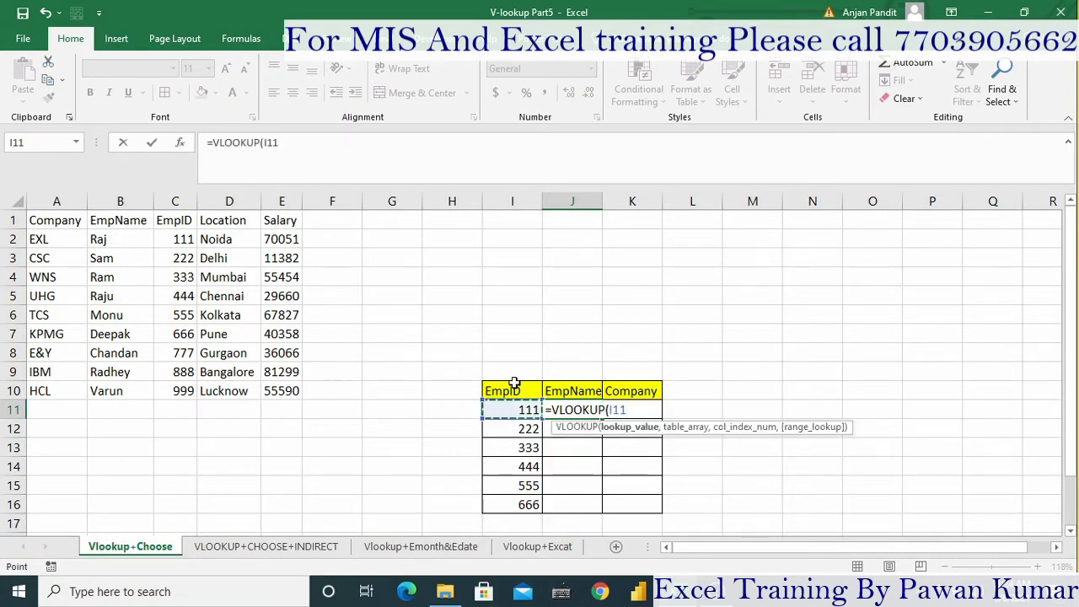
{"action": "key", "text": "F4"}
{"action": "key", "text": "F4"}
{"action": "key", "text": "F4"}
{"action": "type", "text": ","}
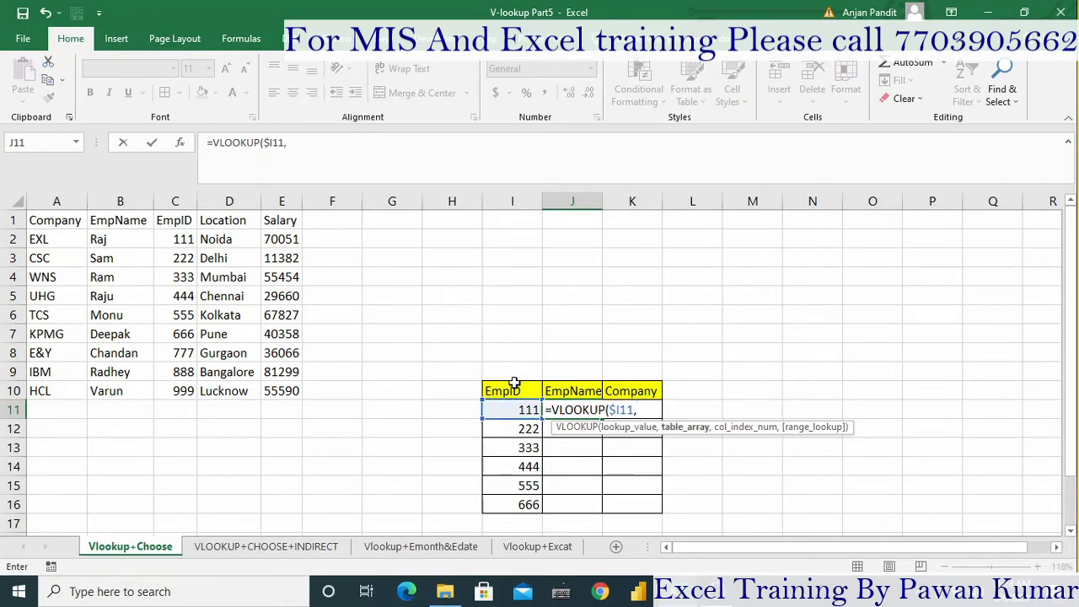
Nest a CHOOSE function as the VLOOKUP's table array, with the index array {1,2,3}.
{"action": "type", "text": "cho"}
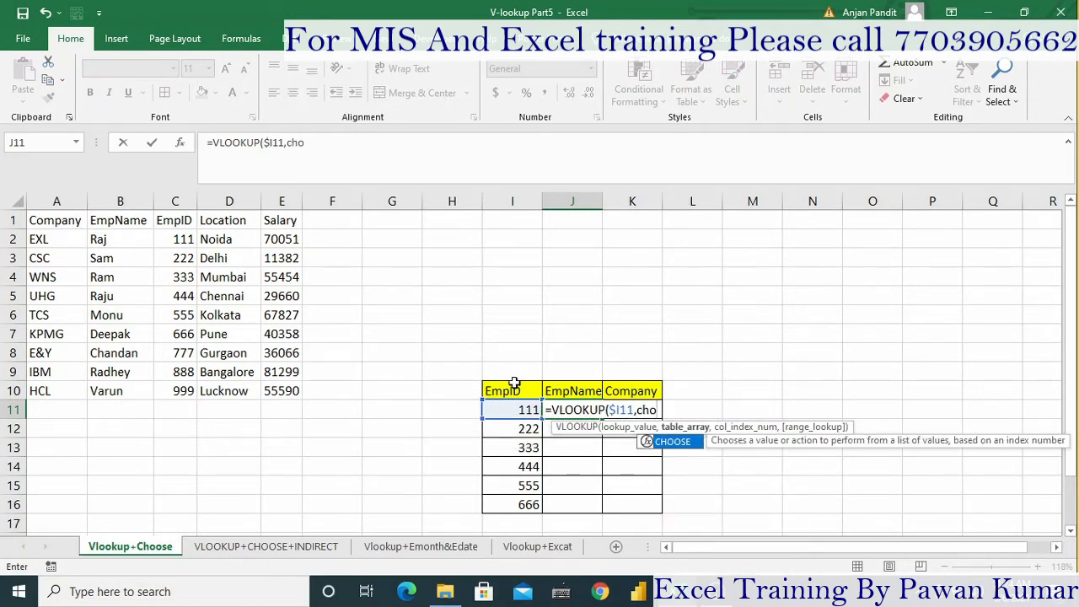
{"action": "key", "text": "Tab"}
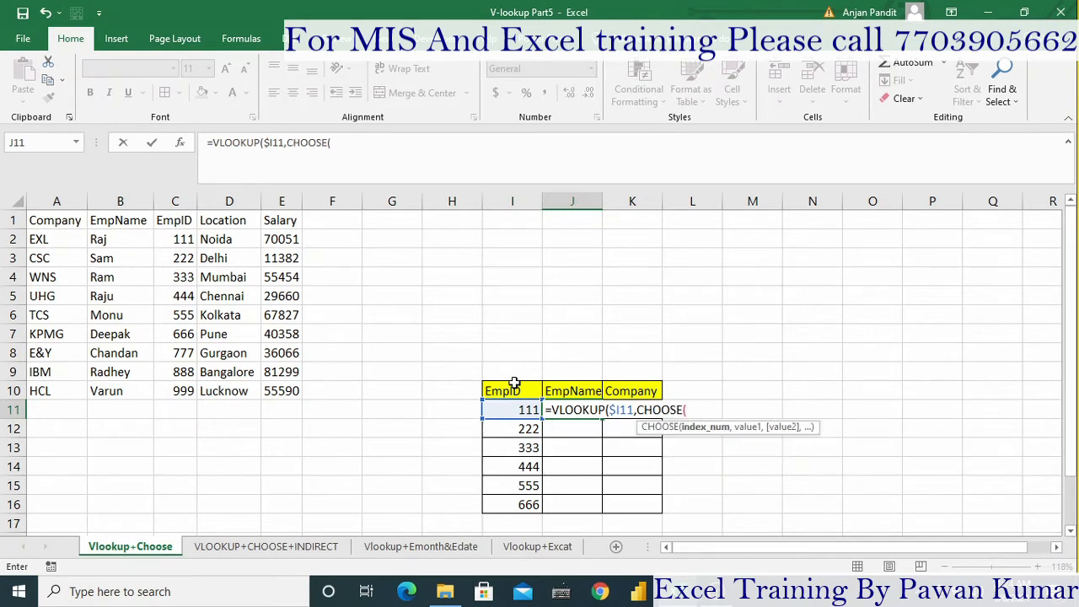
{"action": "type", "text": "{1,2,3"}
{"action": "type", "text": "},"}
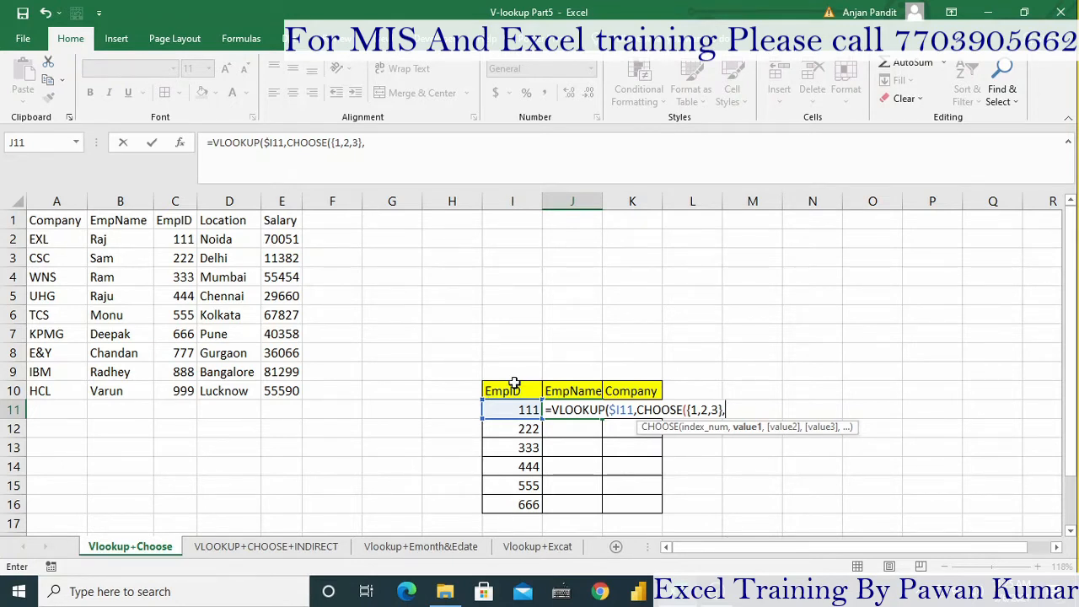
Add the EmpID column as CHOOSE's first value, using the absolute range $C$1:$C$10.
{"action": "key", "text": "ctrl+Home"}
{"action": "key", "text": "Right"}
{"action": "key", "text": "Right"}
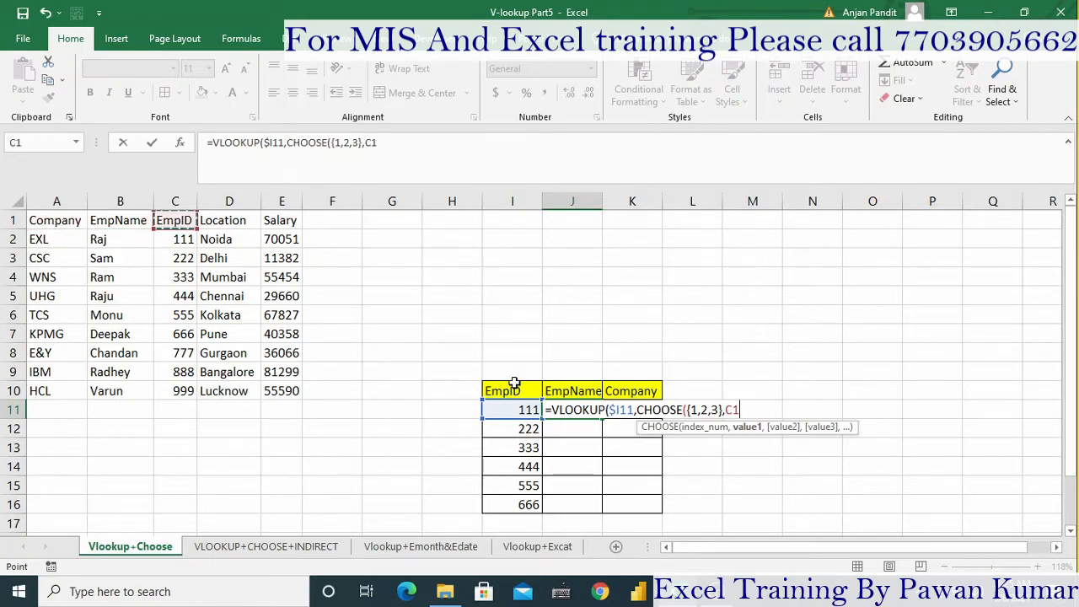
{"action": "key", "text": "ctrl+shift+Down"}
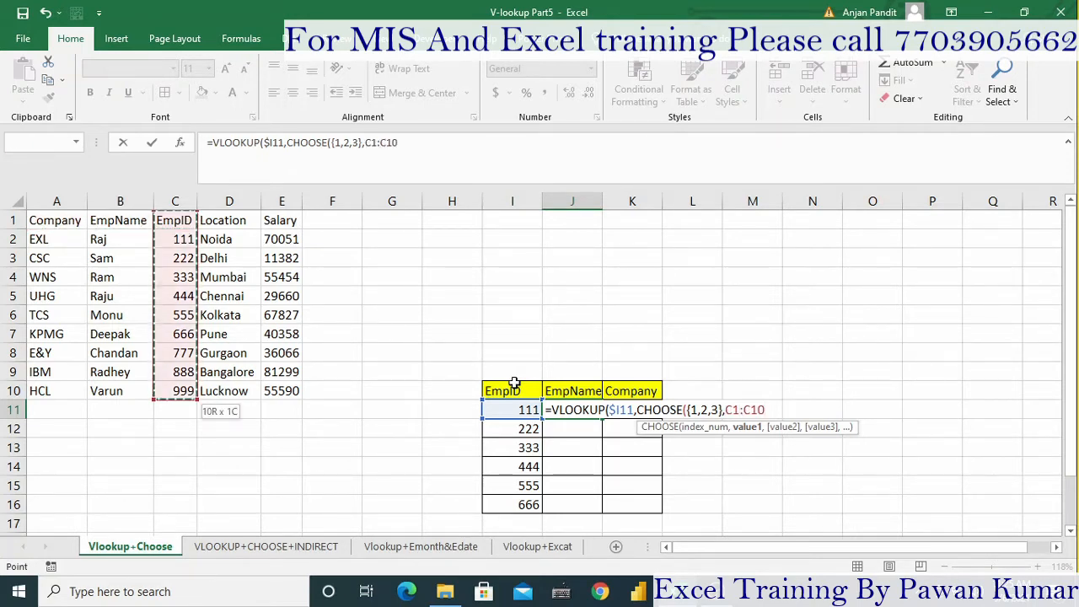
{"action": "key", "text": "F4"}
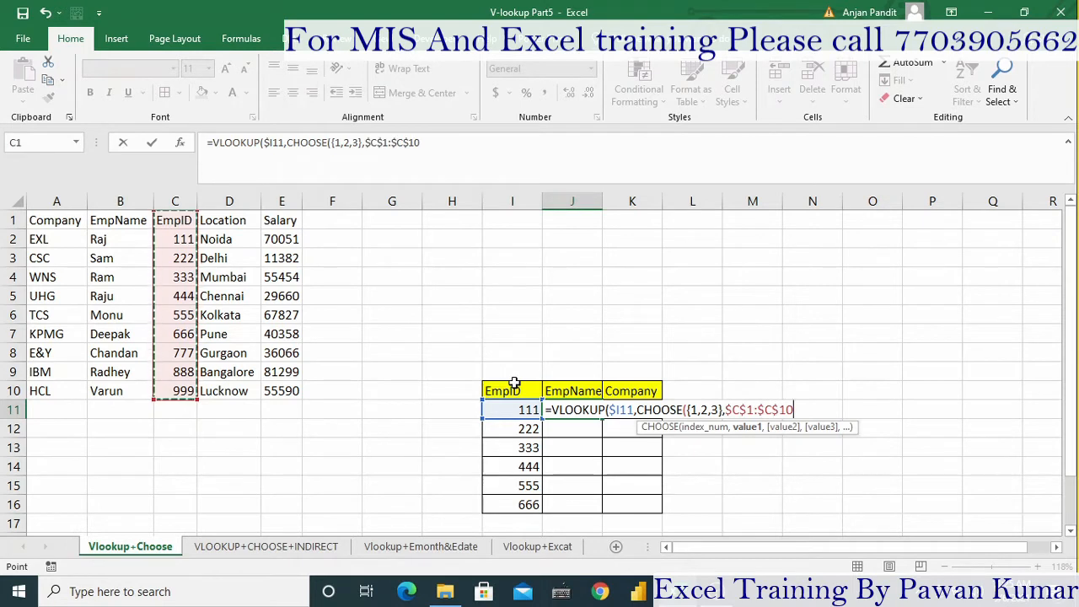
{"action": "type", "text": ","}
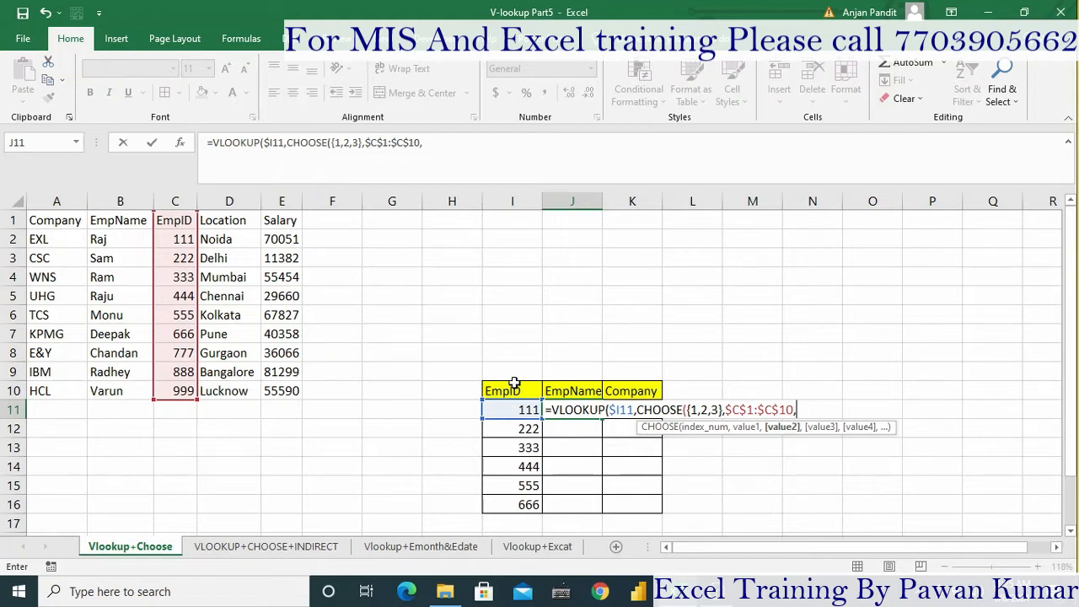
Add the EmpName column as CHOOSE's second value, using the absolute range $B$1:$B$10.
{"action": "left_click", "coordinate": [131, 219]}
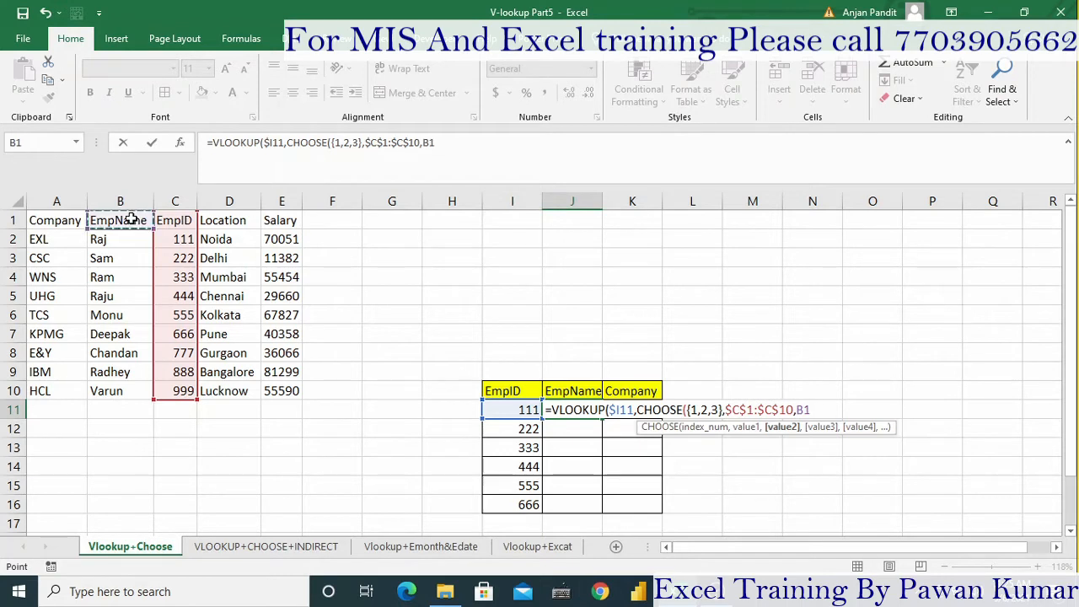
{"action": "key", "text": "ctrl+shift+Down"}
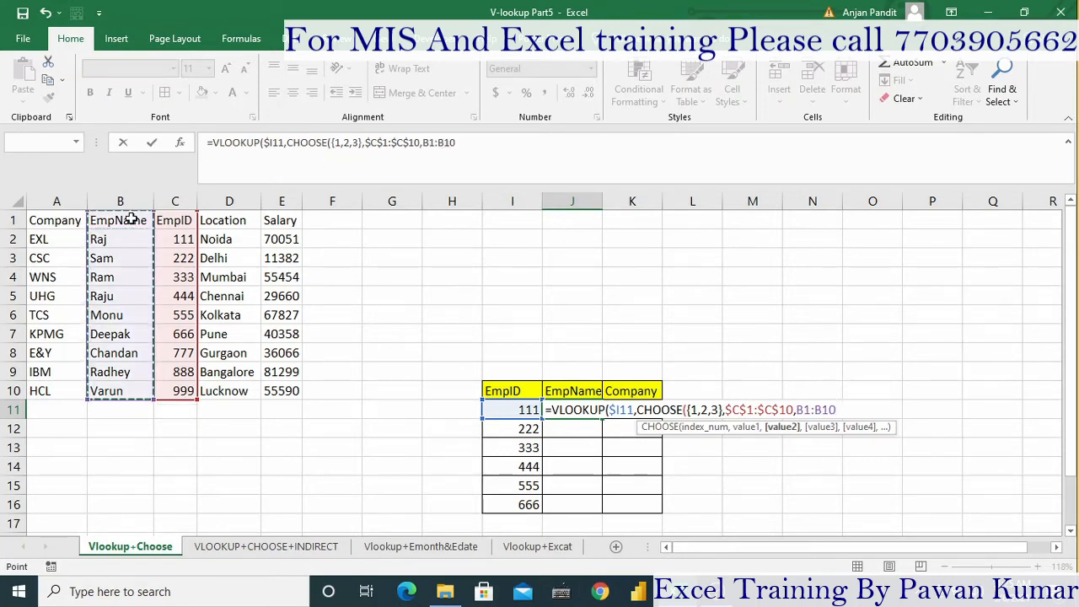
{"action": "key", "text": "F4"}
{"action": "type", "text": ","}
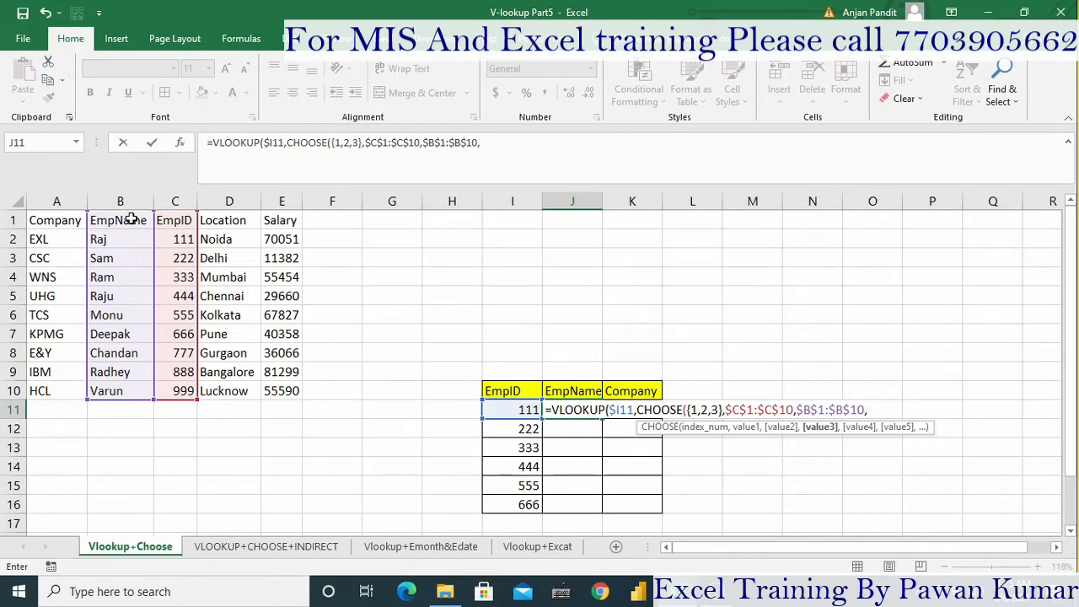
Add the Company column as CHOOSE's third value with the absolute range $A$1:$A$10, and close CHOOSE ready for VLOOKUP's column index argument.
{"action": "left_click", "coordinate": [35, 226]}
{"action": "key", "text": "ctrl+shift+Down"}
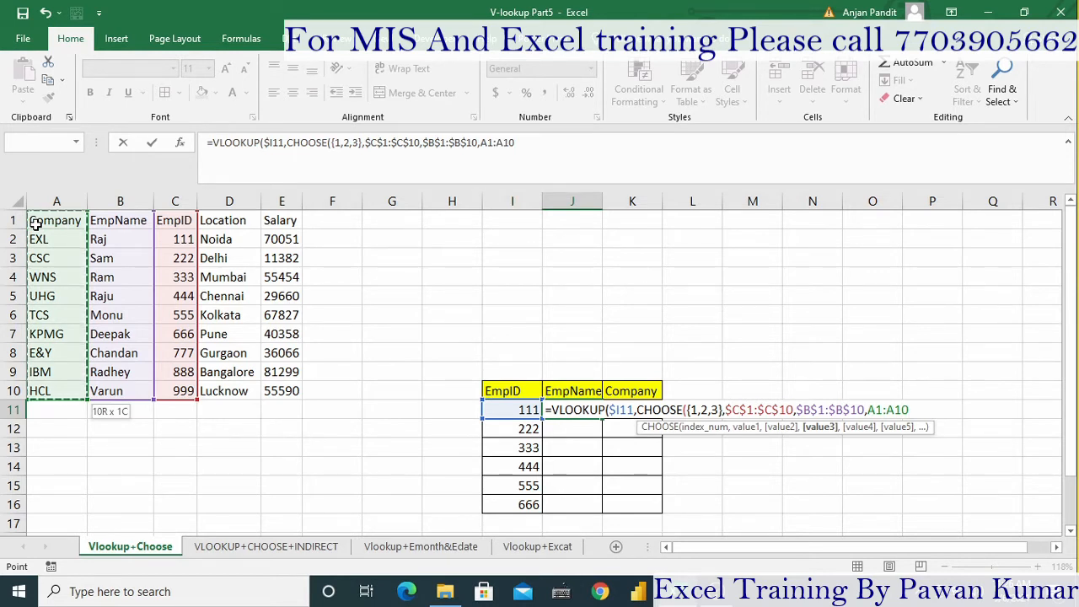
{"action": "key", "text": "F4"}
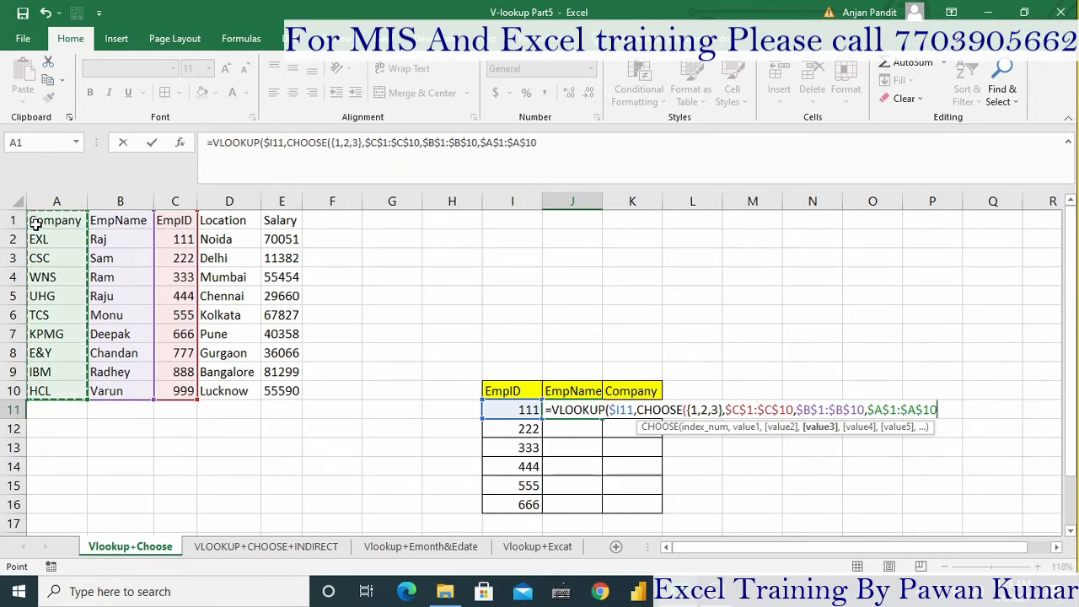
{"action": "type", "text": ")"}
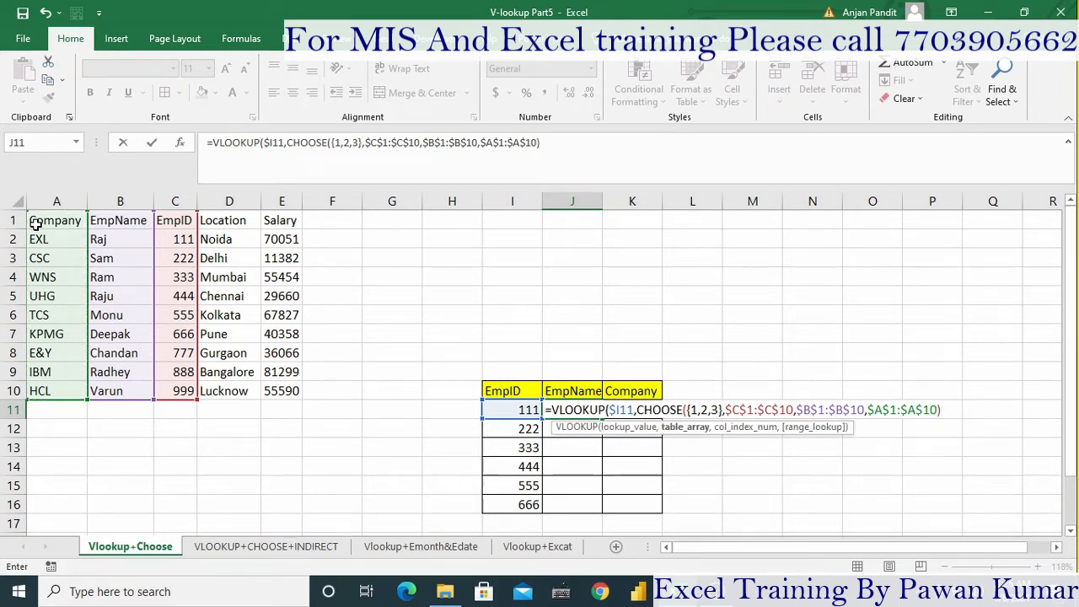
{"action": "type", "text": ","}
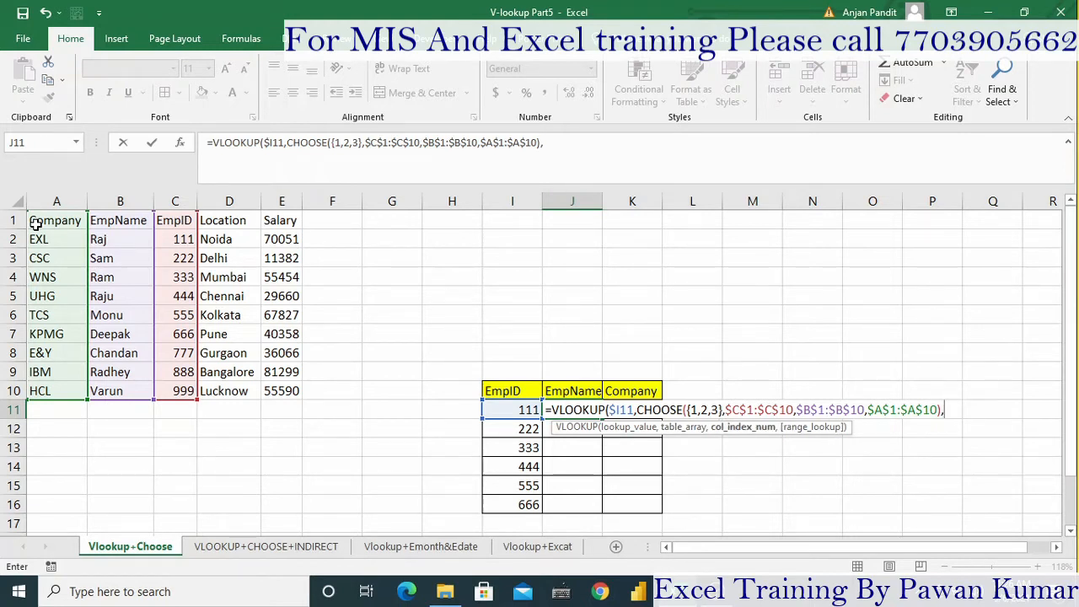
Complete the VLOOKUP in J11 with column index 2 and exact match 0, and enter the formula.
{"action": "type", "text": "2,0"}
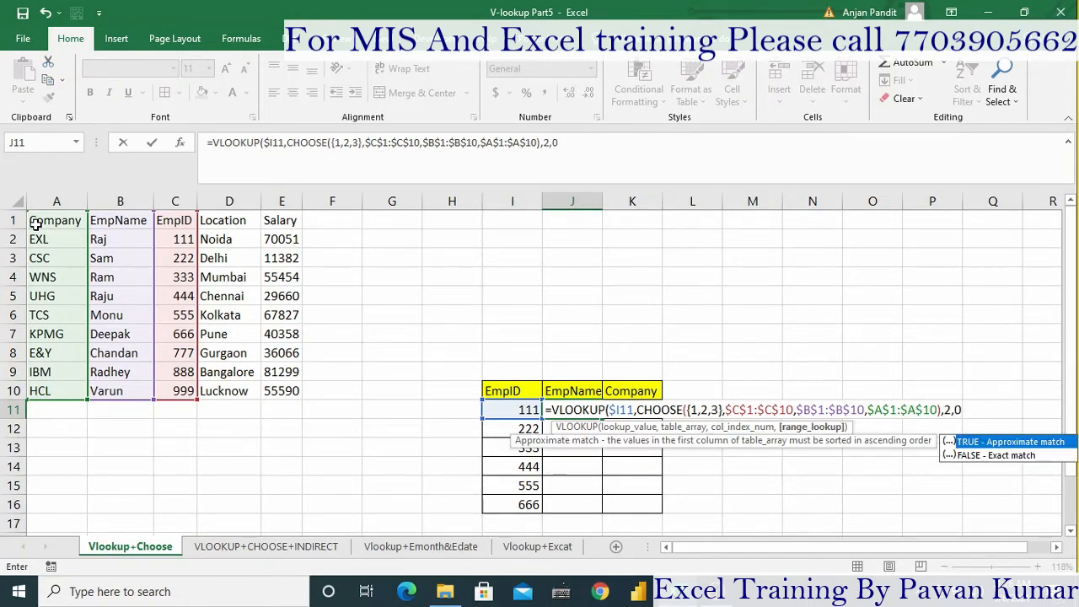
{"action": "type", "text": ")"}
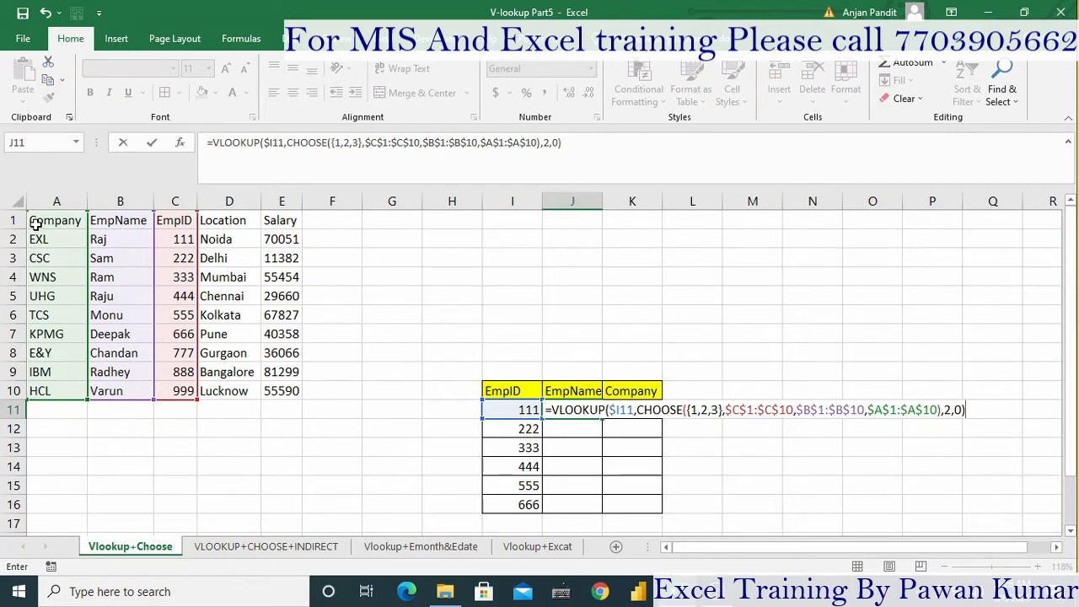
{"action": "key", "text": "Return"}
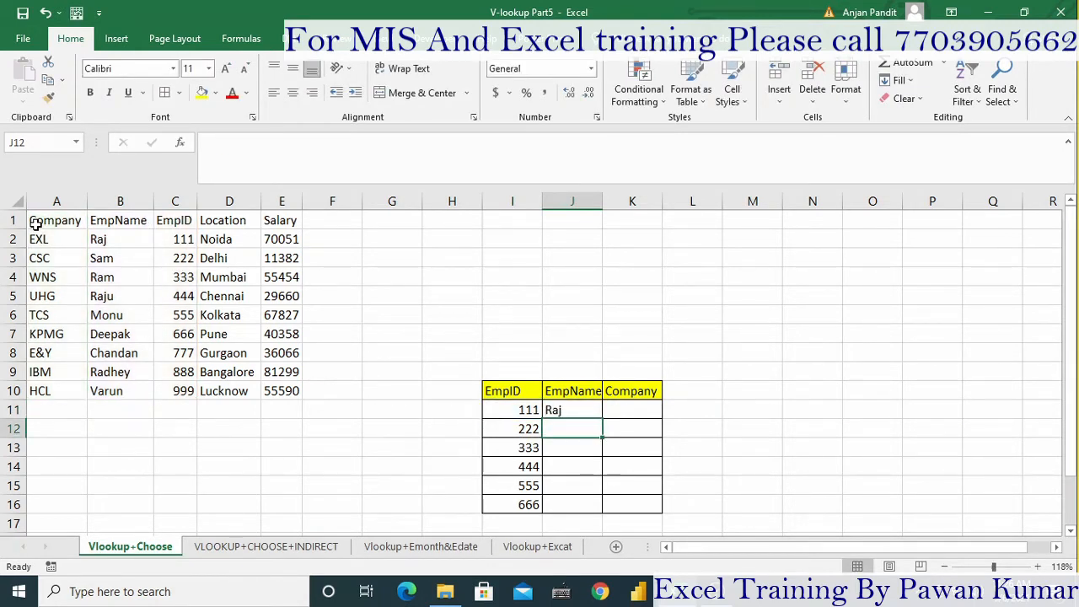
Check the name returned in J11 against the row for EmpID 111 in the source table.
{"action": "key", "text": "Up"}
{"action": "key", "text": "Left"}
{"action": "key", "text": "ctrl+Up"}
{"action": "key", "text": "ctrl+Up"}
{"action": "key", "text": "ctrl+Left"}
{"action": "key", "text": "ctrl+Left"}
{"action": "key", "text": "Down"}
{"action": "key", "text": "Right"}
{"action": "key", "text": "Right"}
{"action": "key", "text": "Right"}
{"action": "key", "text": "Right"}
{"action": "key", "text": "Right"}
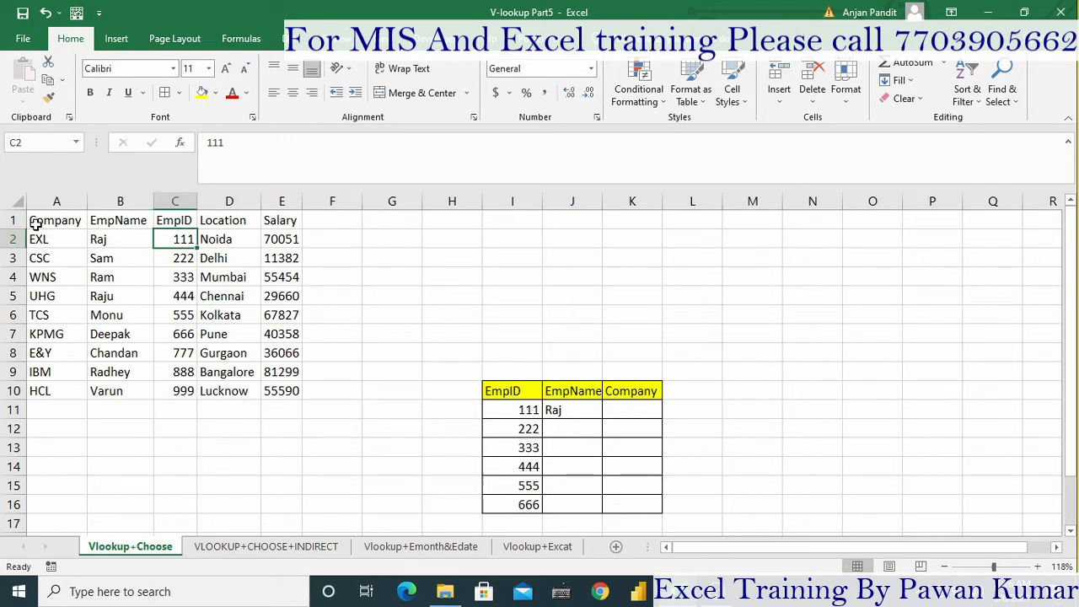
{"action": "key", "text": "Down"}
{"action": "key", "text": "Down"}
{"action": "key", "text": "Down"}
{"action": "key", "text": "Down"}
{"action": "key", "text": "Down"}
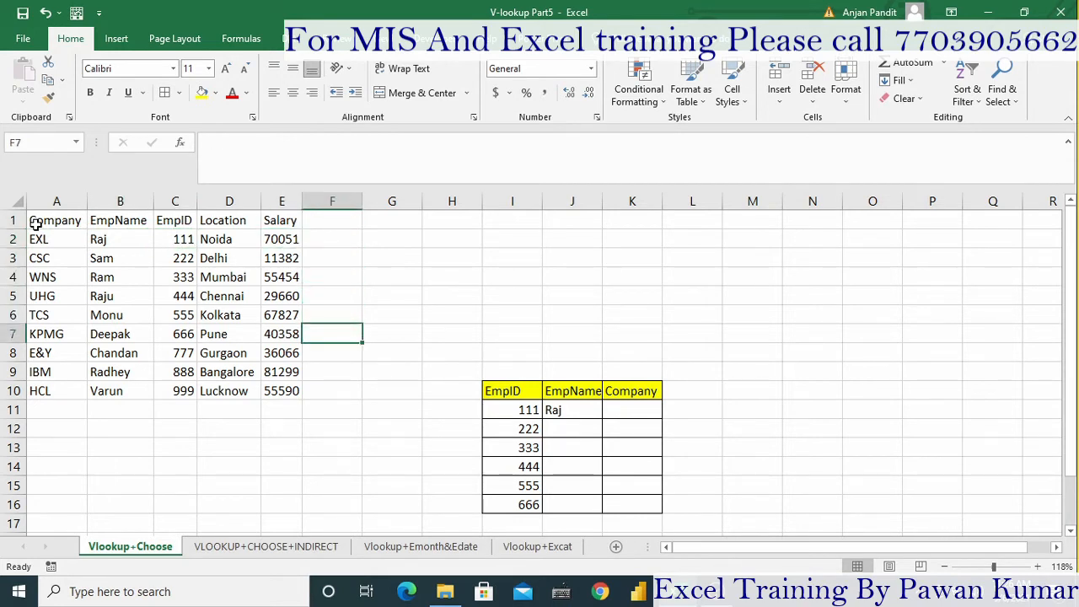
{"action": "key", "text": "Right"}
{"action": "key", "text": "Right"}
{"action": "key", "text": "Down"}
{"action": "key", "text": "Down"}
{"action": "key", "text": "Down"}
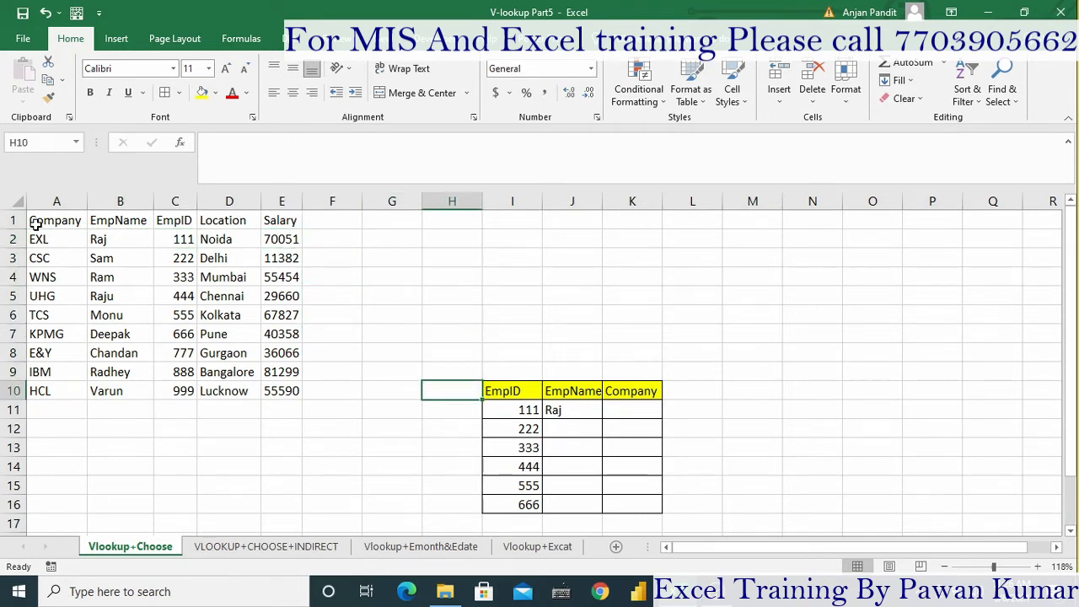
{"action": "key", "text": "Right"}
{"action": "key", "text": "Right"}
{"action": "key", "text": "Down"}
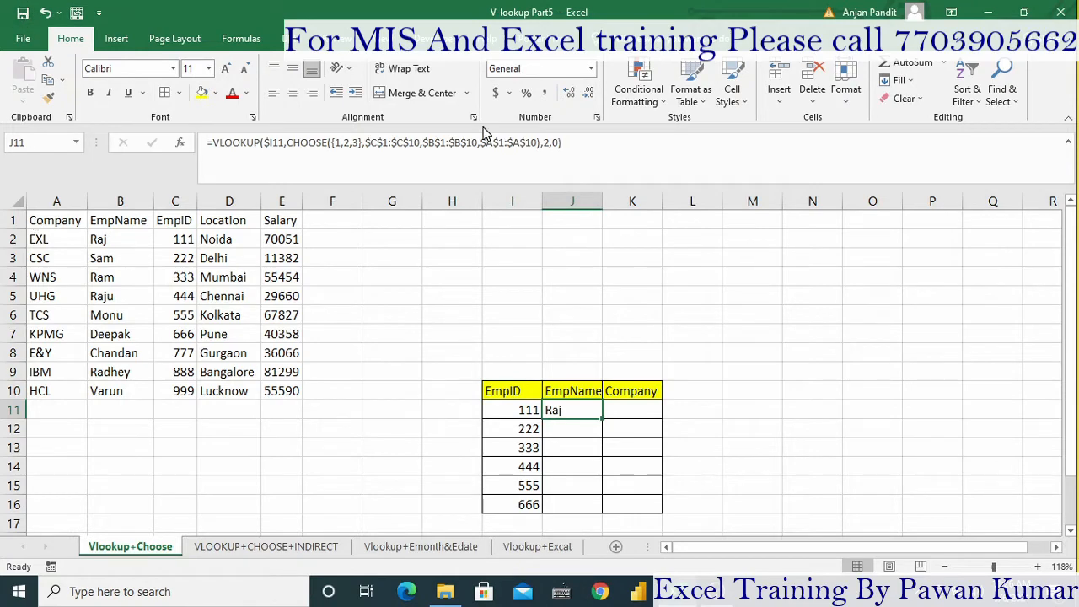
Replace the column index in J11's VLOOKUP formula with COLUMN(B1).
{"action": "left_click", "coordinate": [549, 143]}
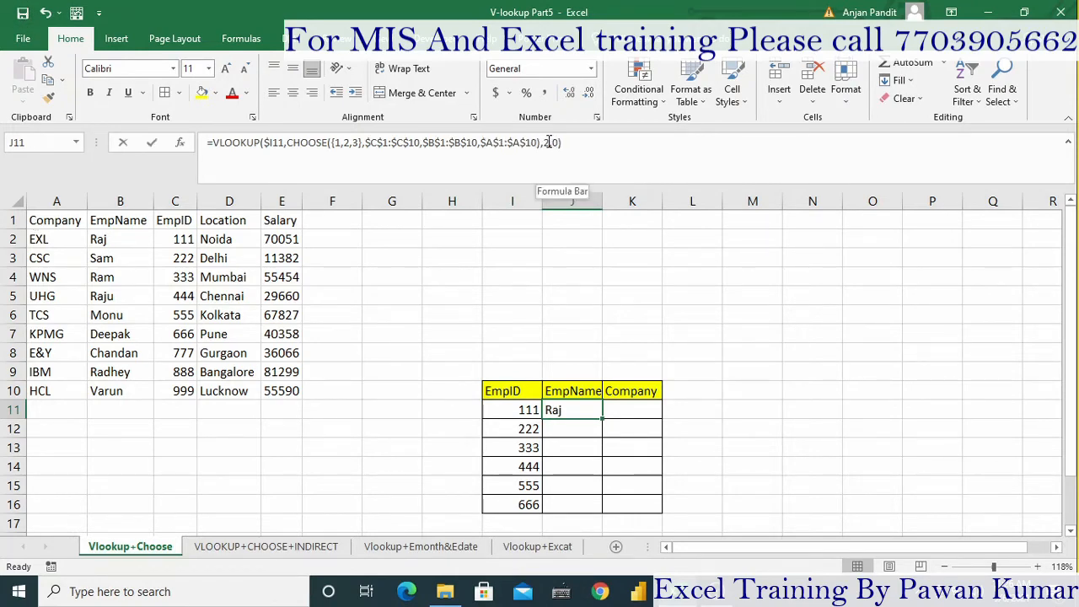
{"action": "key", "text": "BackSpace"}
{"action": "type", "text": "col"}
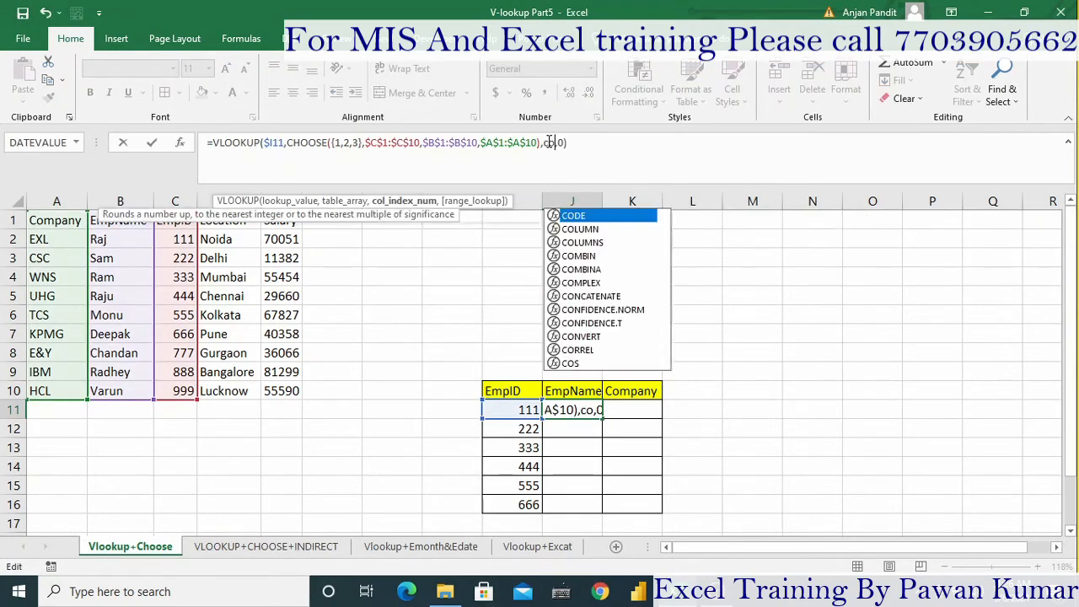
{"action": "key", "text": "Tab"}
{"action": "type", "text": "b1}"}
{"action": "key", "text": "BackSpace"}
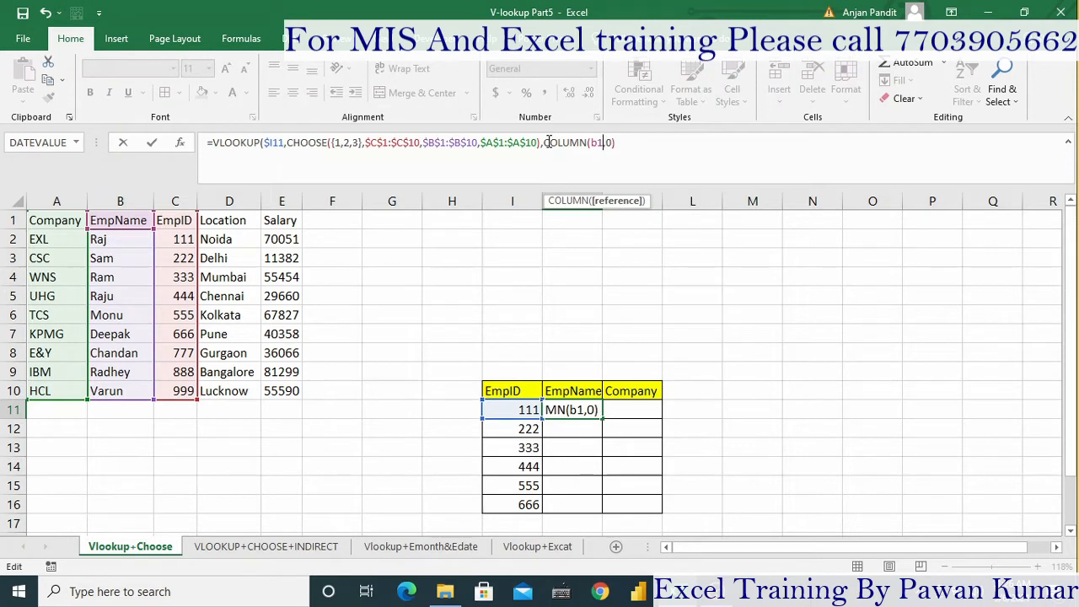
{"action": "type", "text": ")"}
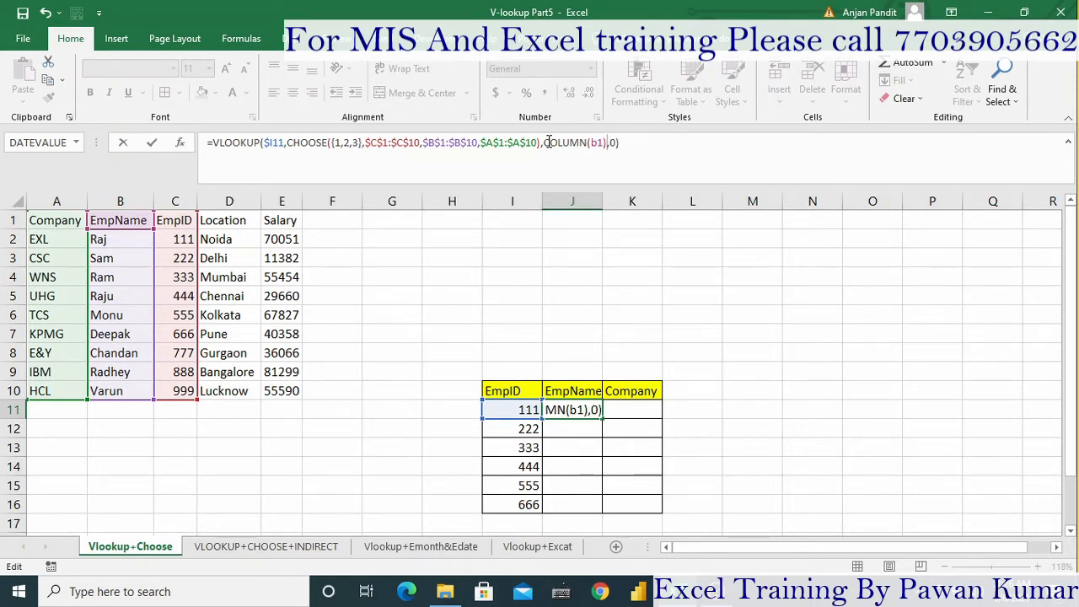
{"action": "key", "text": "Return"}
{"action": "key", "text": "Up"}
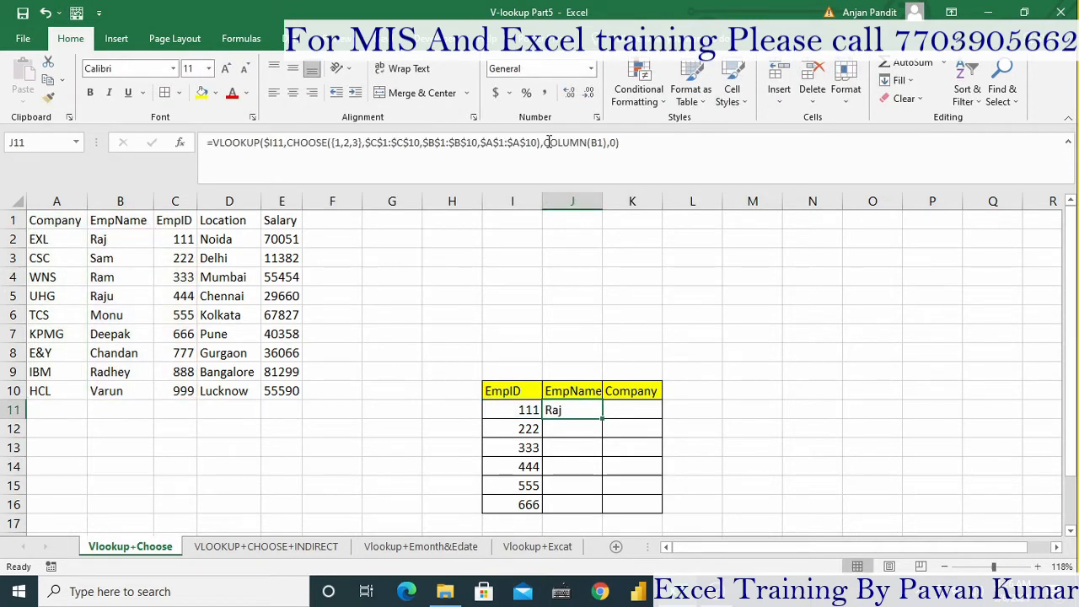
Fill the J11 formula across to the Company column and down through row 16.
{"action": "key", "text": "shift+Right"}
{"action": "key", "text": "ctrl+r"}
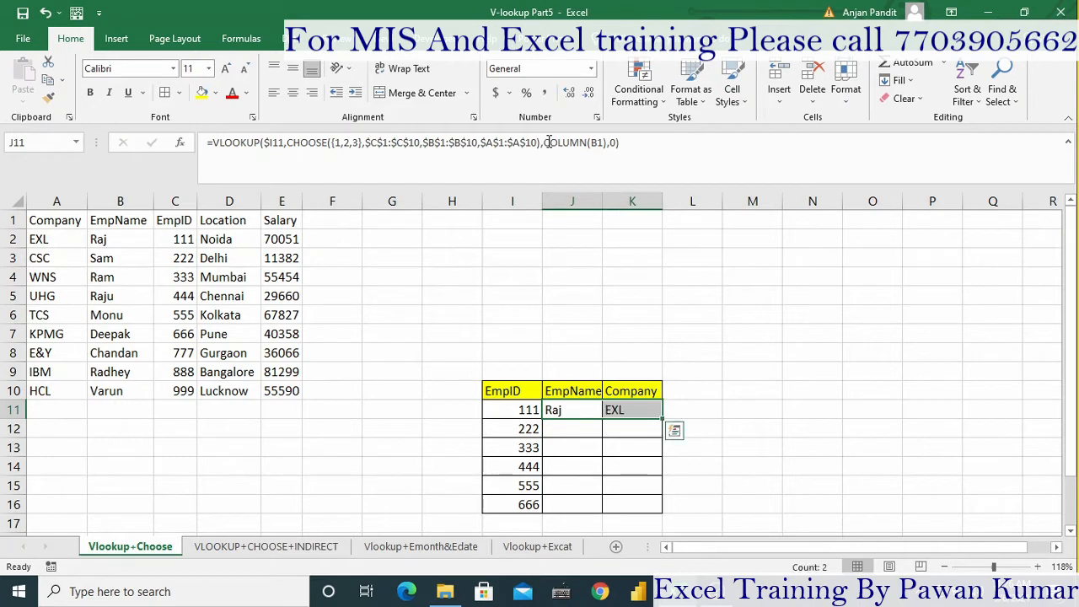
{"action": "key", "text": "shift+Down"}
{"action": "key", "text": "shift+Down"}
{"action": "key", "text": "shift+Down"}
{"action": "key", "text": "shift+Down"}
{"action": "key", "text": "shift+Down"}
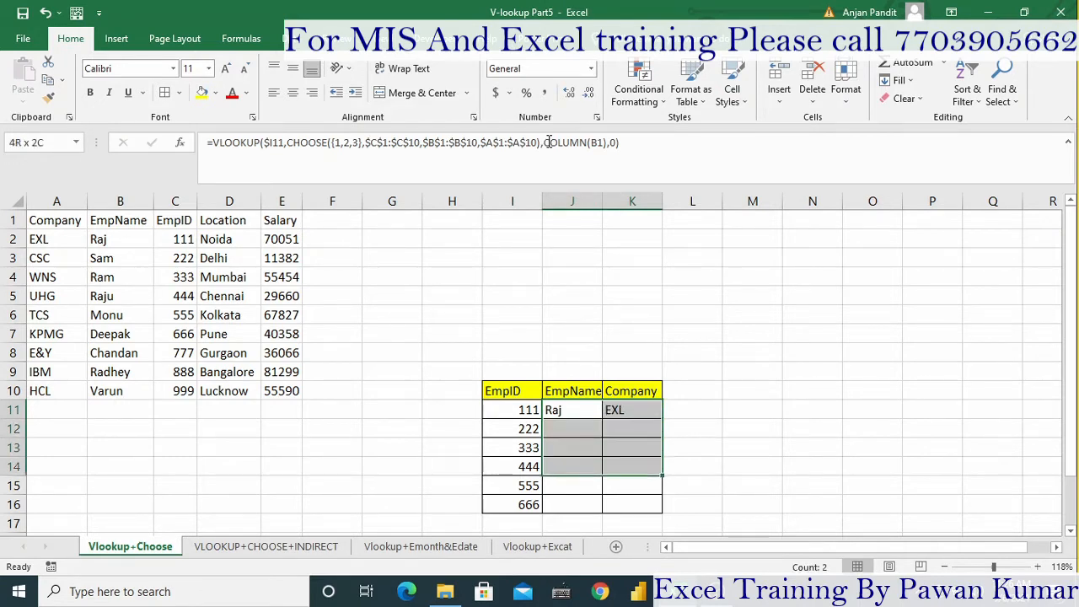
{"action": "key", "text": "ctrl+d"}
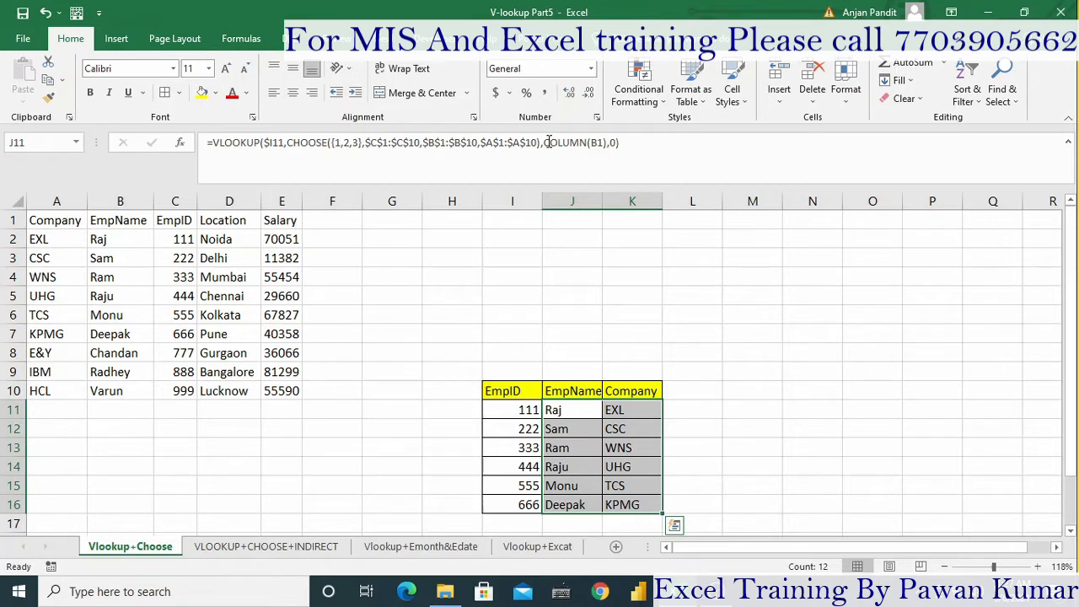
Switch to the VLOOKUP+CHOOSE+INDIRECT sheet and select the first empty EmpName cell, K2.
{"action": "key", "text": "Up"}
{"action": "key", "text": "Down"}
{"action": "key", "text": "Up"}
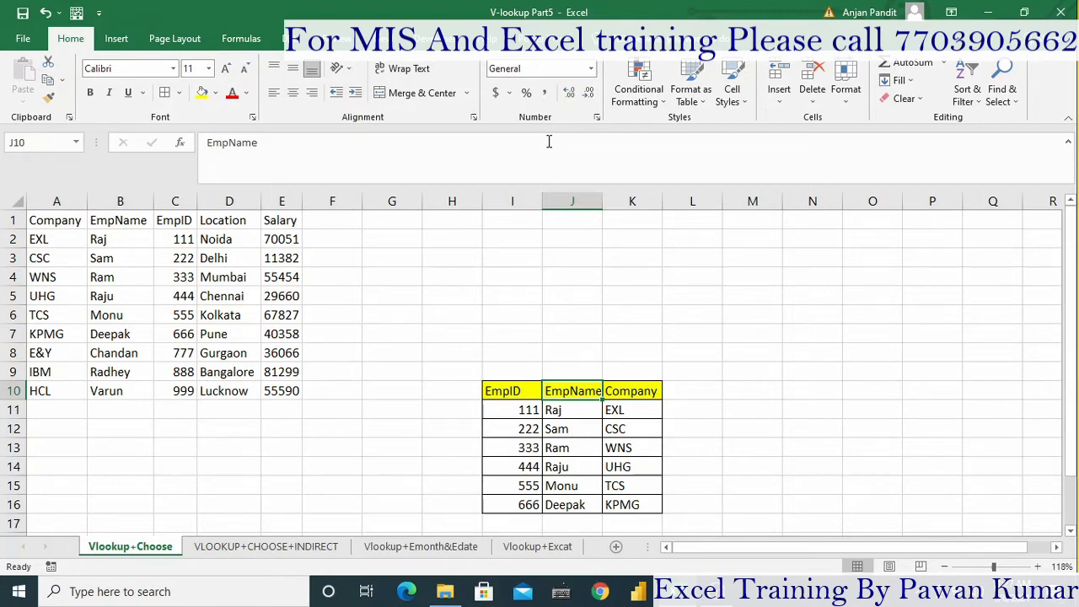
{"action": "key", "text": "ctrl+Page_Down"}
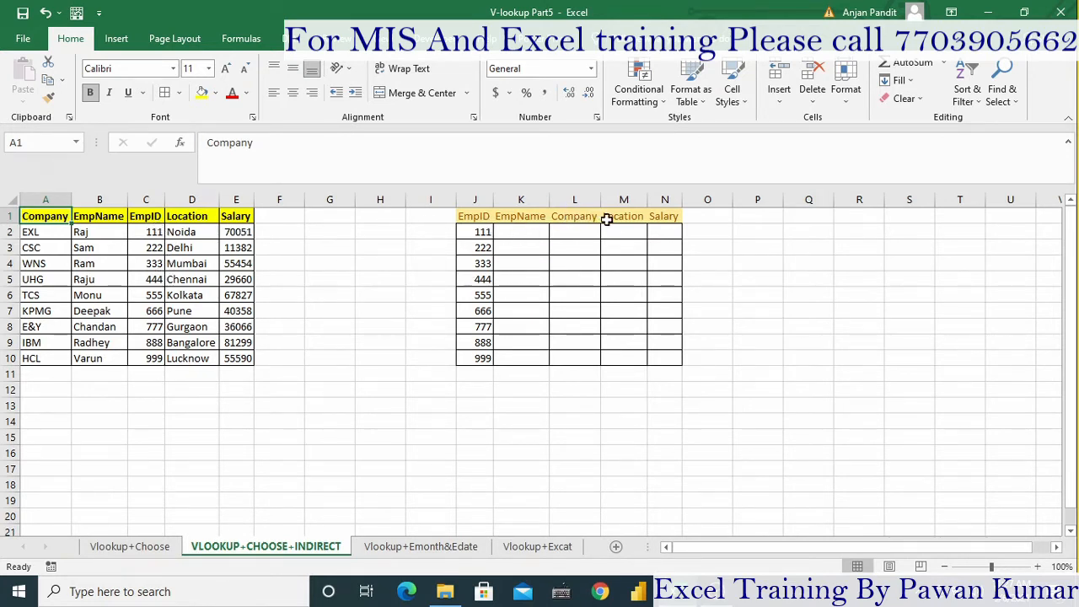
{"action": "left_click", "coordinate": [520, 231]}
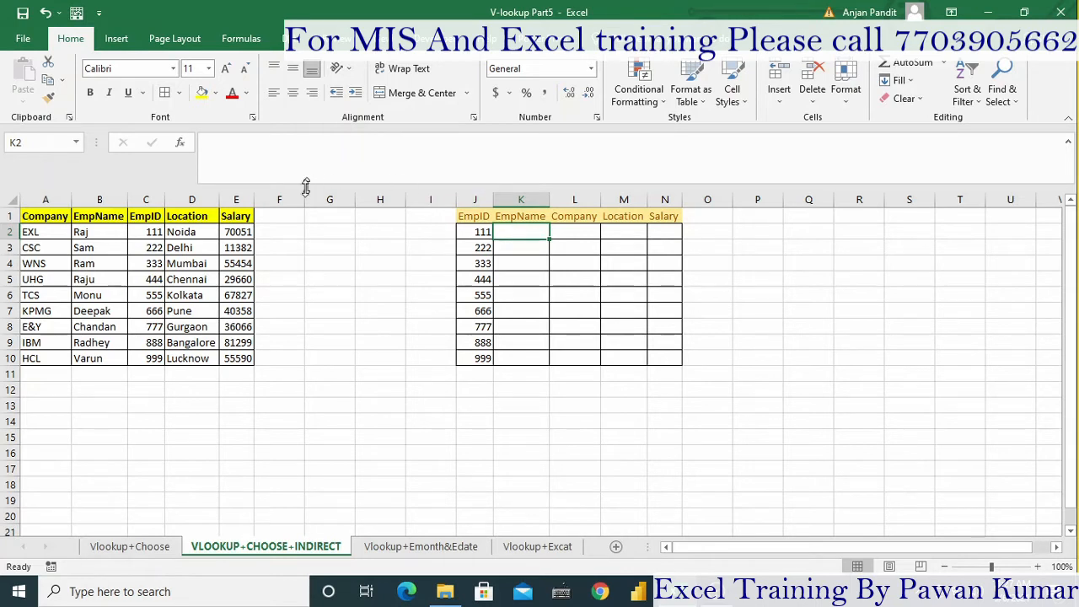
{"action": "left_click", "coordinate": [192, 216]}
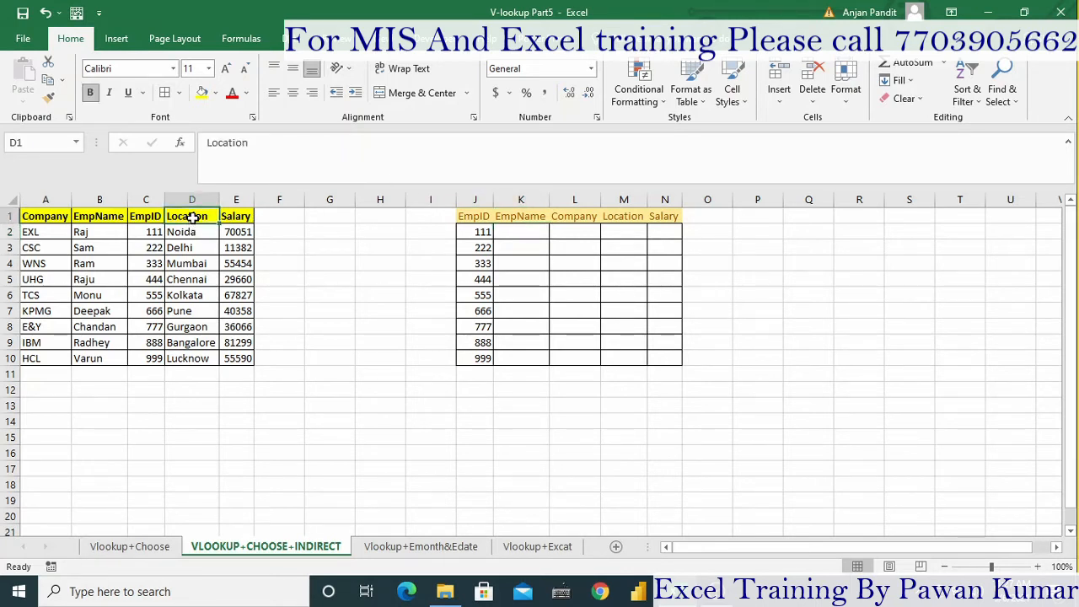
{"action": "key", "text": "Home"}
{"action": "type", "text": "0"}
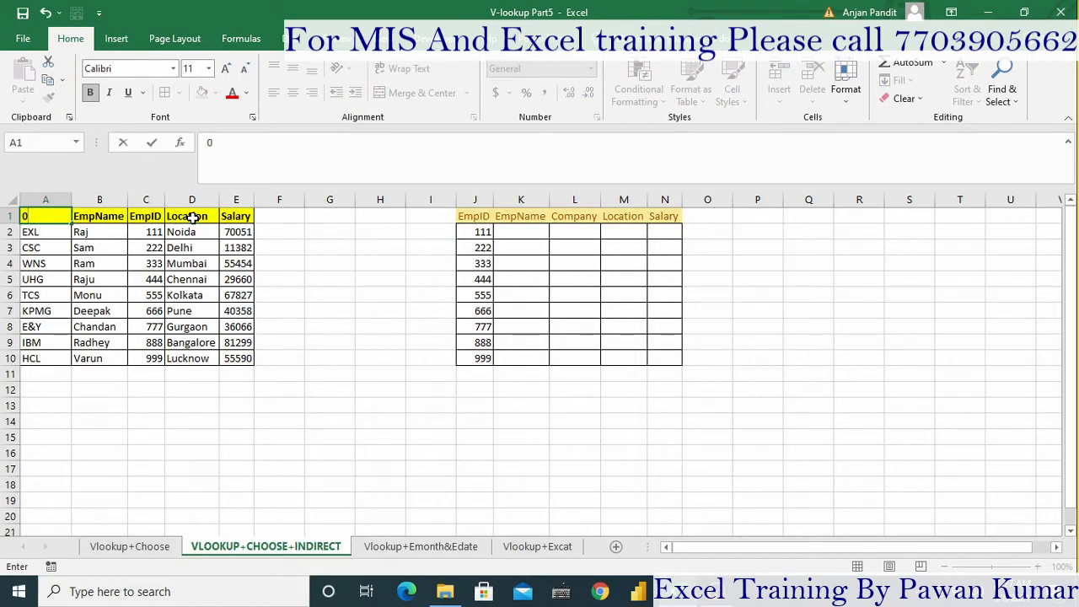
{"action": "key", "text": "Escape"}
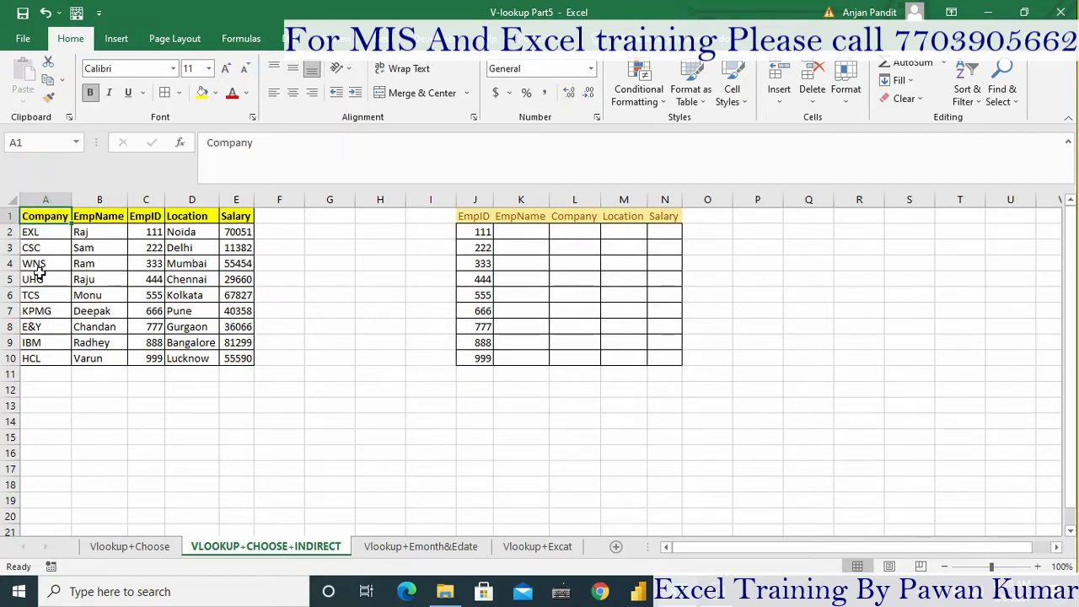
Define the name Company for the source table's Company column, A1:A10.
{"action": "key", "text": "ctrl+shift+Down"}
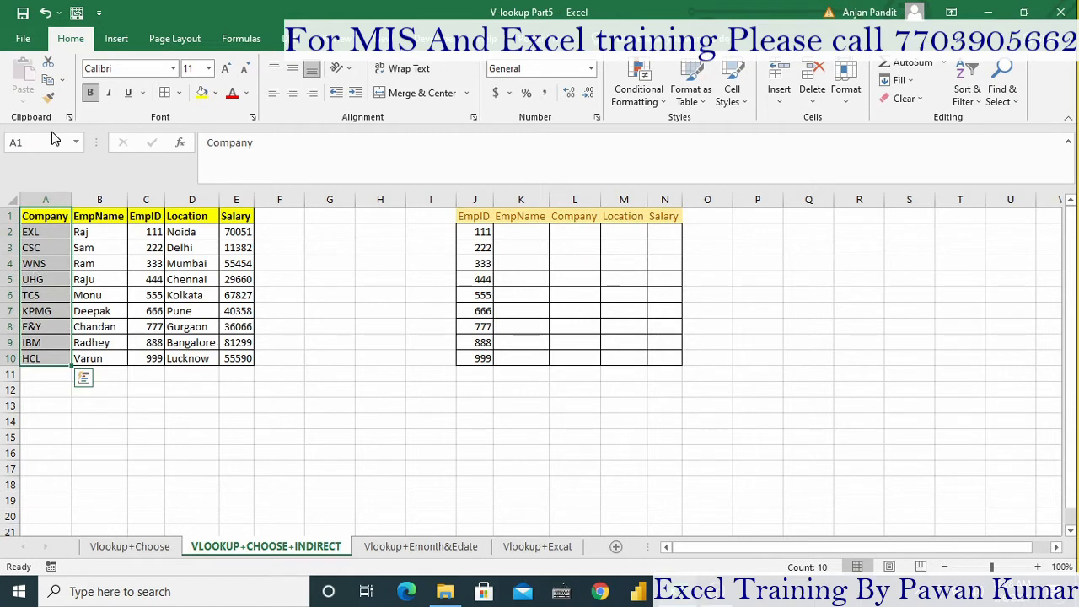
{"action": "left_click", "coordinate": [26, 145]}
{"action": "type", "text": "c"}
{"action": "key", "text": "BackSpace"}
{"action": "type", "text": "Company"}
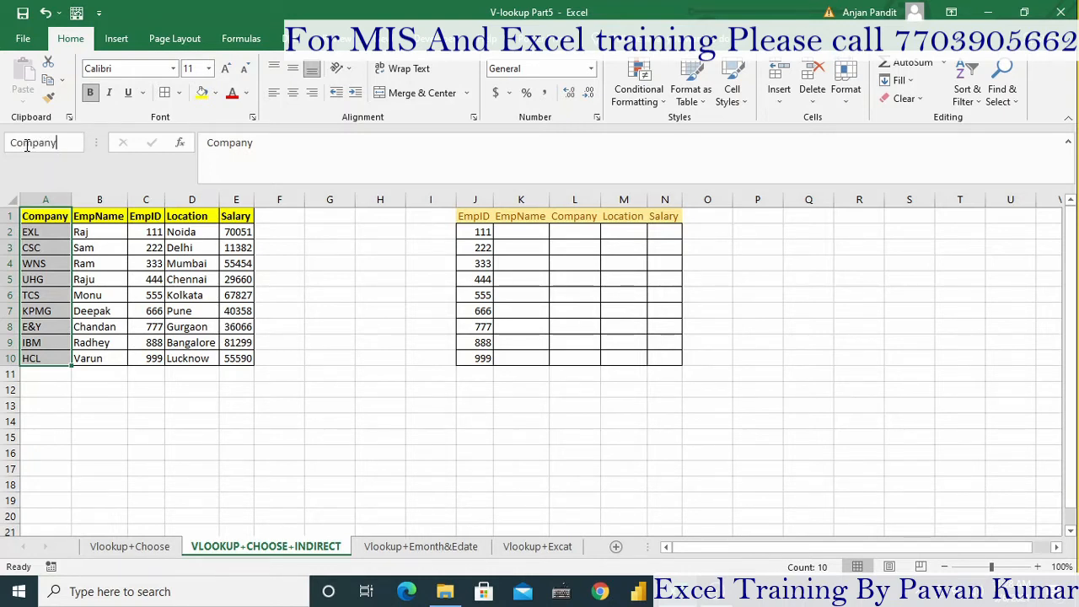
{"action": "key", "text": "Return"}
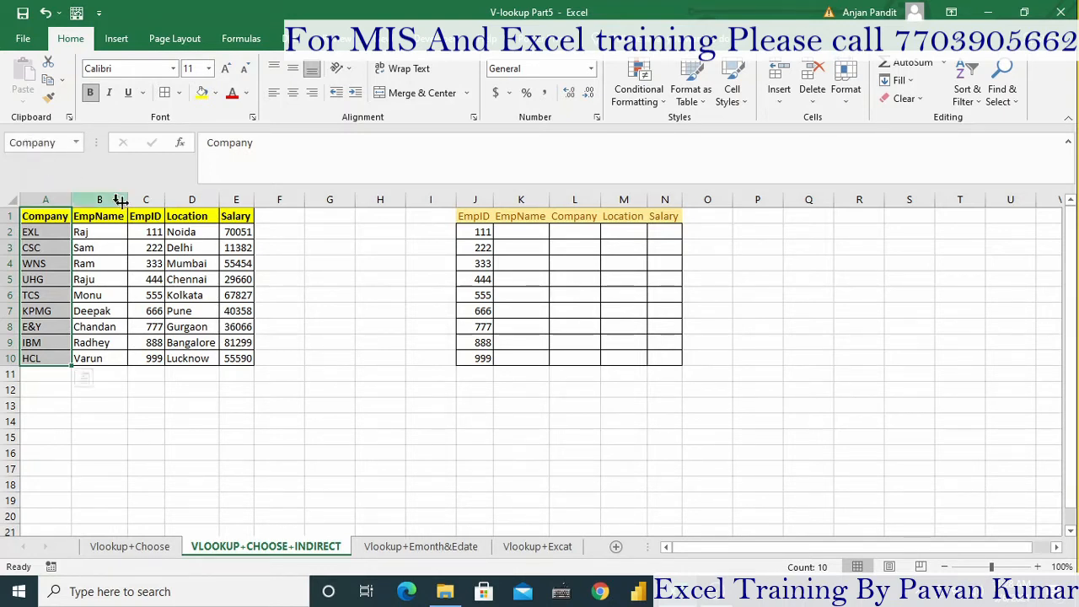
Select the EmpName column range B1:B10 to check whether it already has a defined name.
{"action": "left_click", "coordinate": [103, 216]}
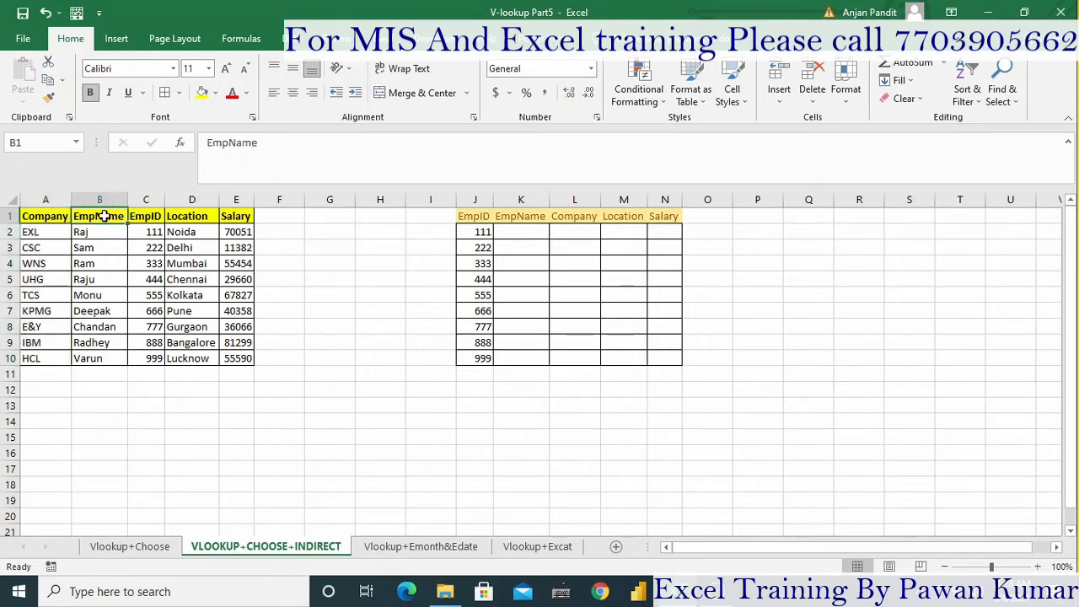
{"action": "key", "text": "ctrl+shift+Down"}
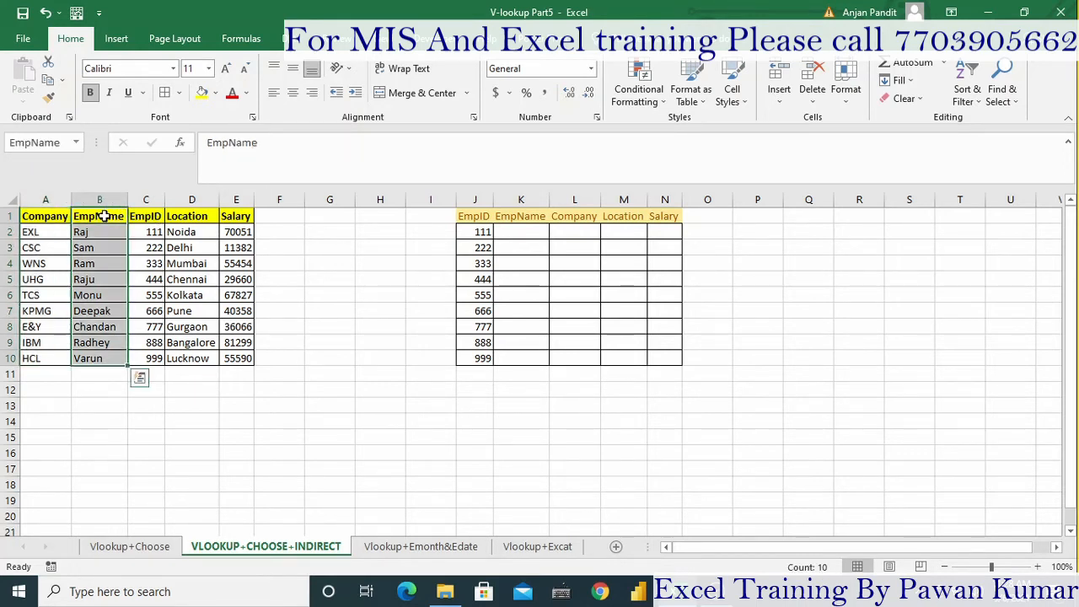
{"action": "left_click", "coordinate": [103, 216]}
Try to define the name EmpID for the source table's EmpID column, C1:C10.
{"action": "key", "text": "Right"}
{"action": "key", "text": "ctrl+shift+Down"}
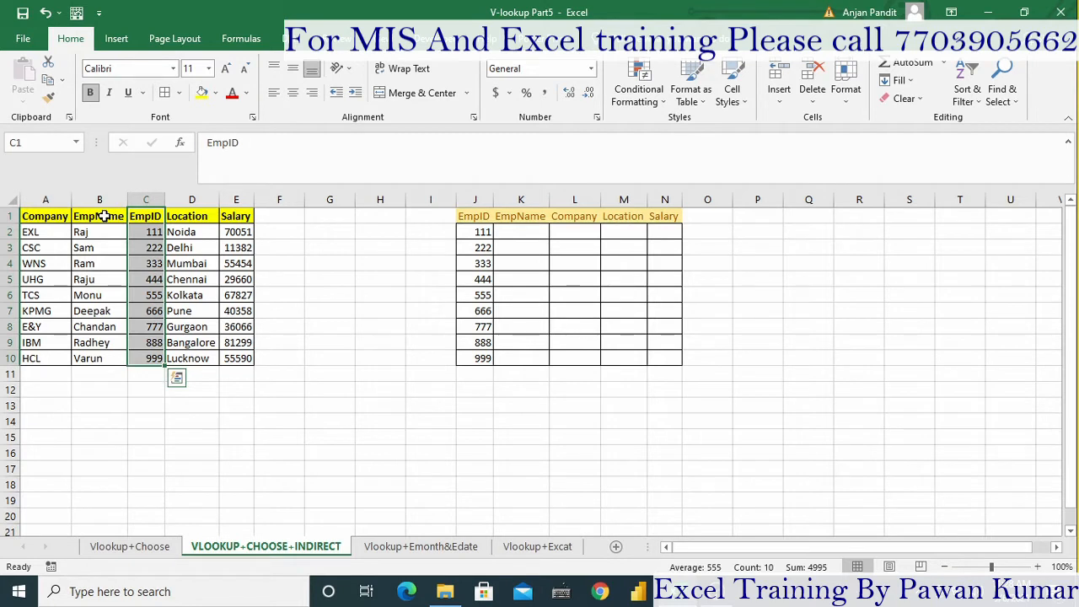
{"action": "left_click", "coordinate": [34, 145]}
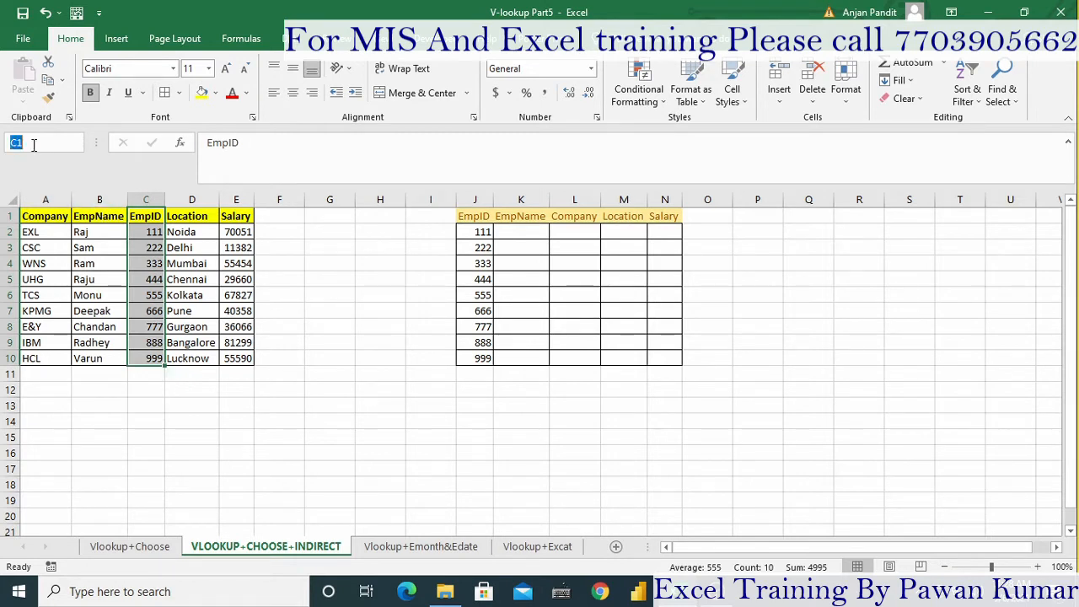
{"action": "type", "text": "EMP"}
{"action": "key", "text": "BackSpace"}
{"action": "key", "text": "BackSpace"}
{"action": "type", "text": "mpID"}
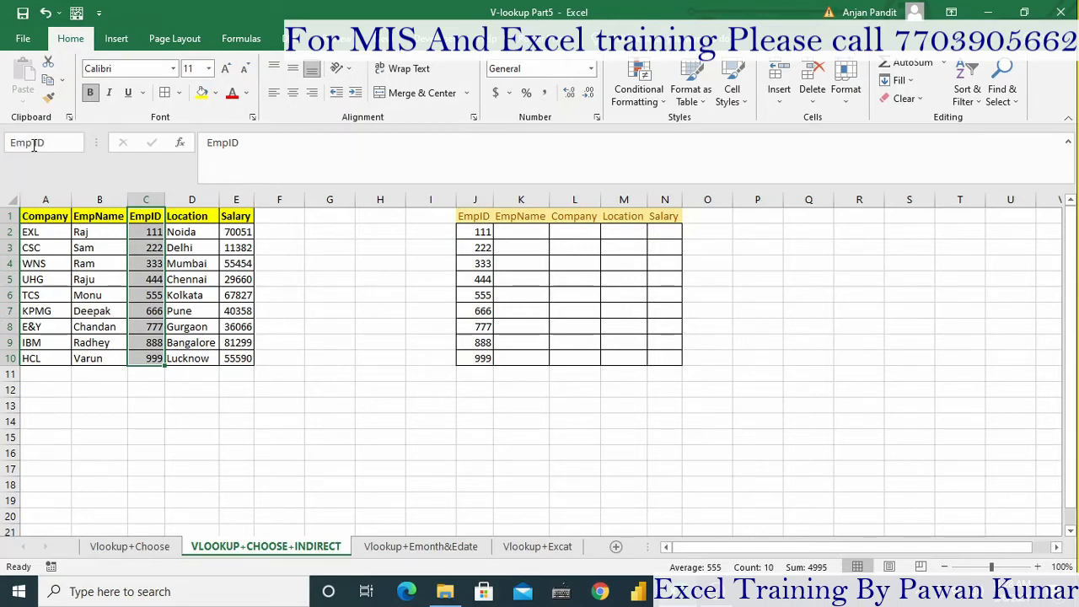
{"action": "key", "text": "Return"}
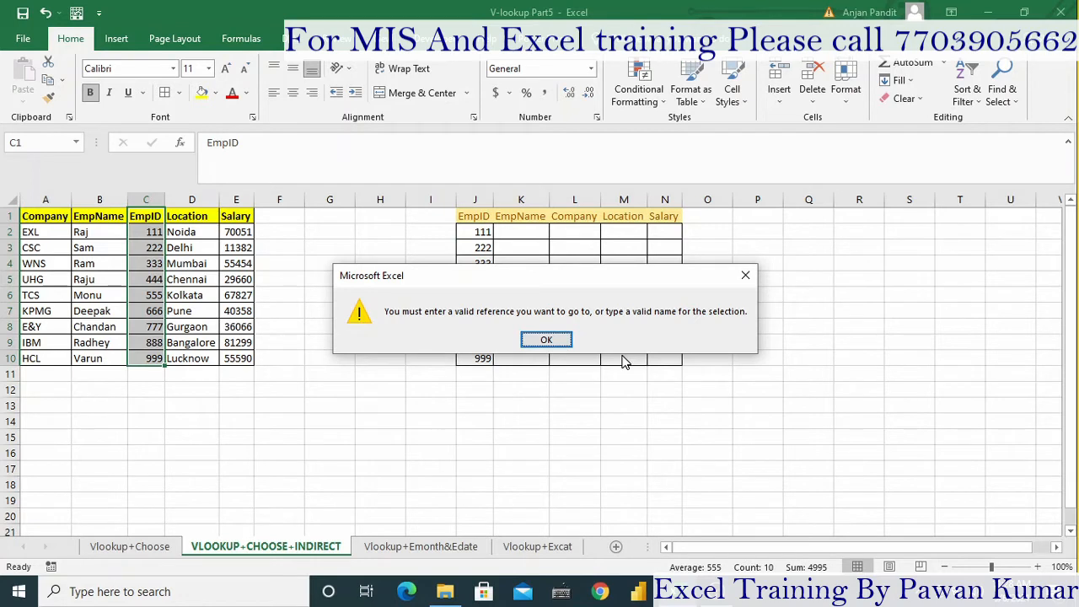
{"action": "key", "text": "Return"}
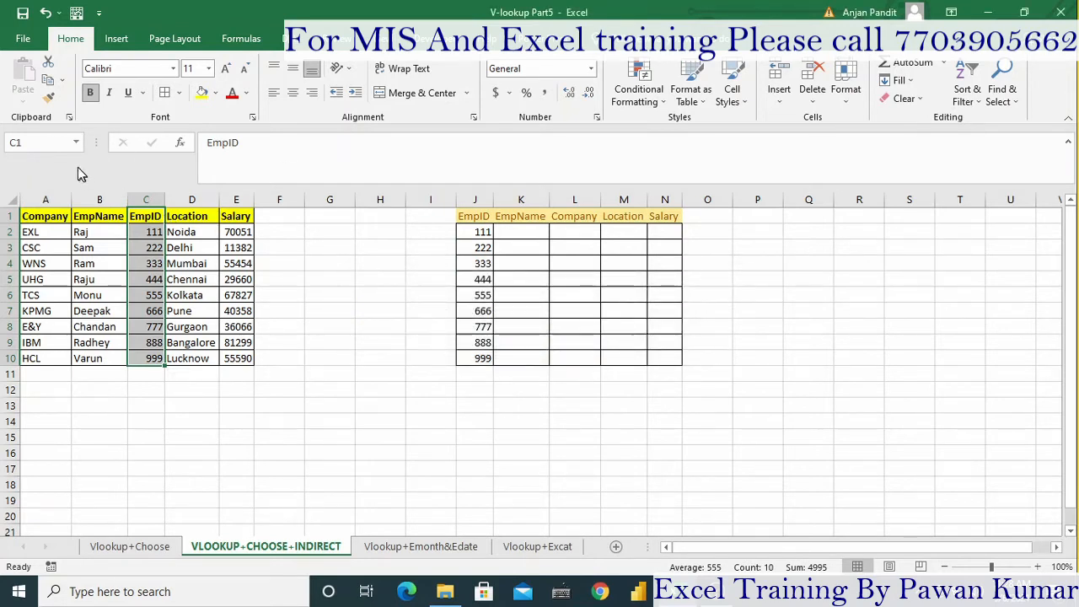
Define the name EmpID for the selected range C1:C10.
{"action": "left_click", "coordinate": [20, 142]}
{"action": "type", "text": "EmpId"}
{"action": "key", "text": "BackSpace"}
{"action": "type", "text": "D"}
{"action": "key", "text": "Return"}
Define the name Location for the source table's Location column, D1:D10.
{"action": "left_click", "coordinate": [207, 216]}
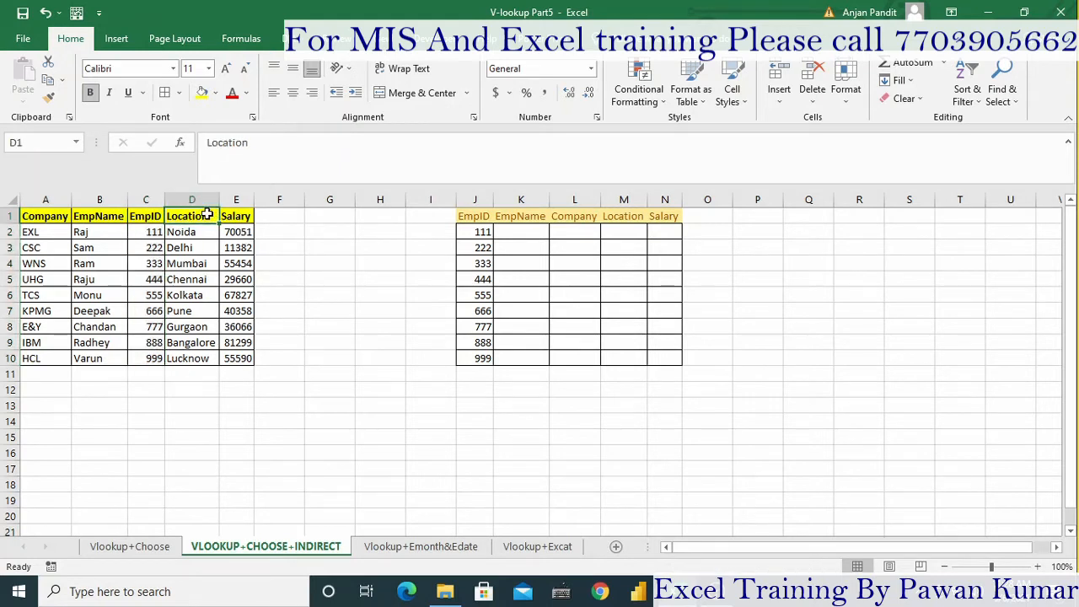
{"action": "key", "text": "ctrl+shift+Down"}
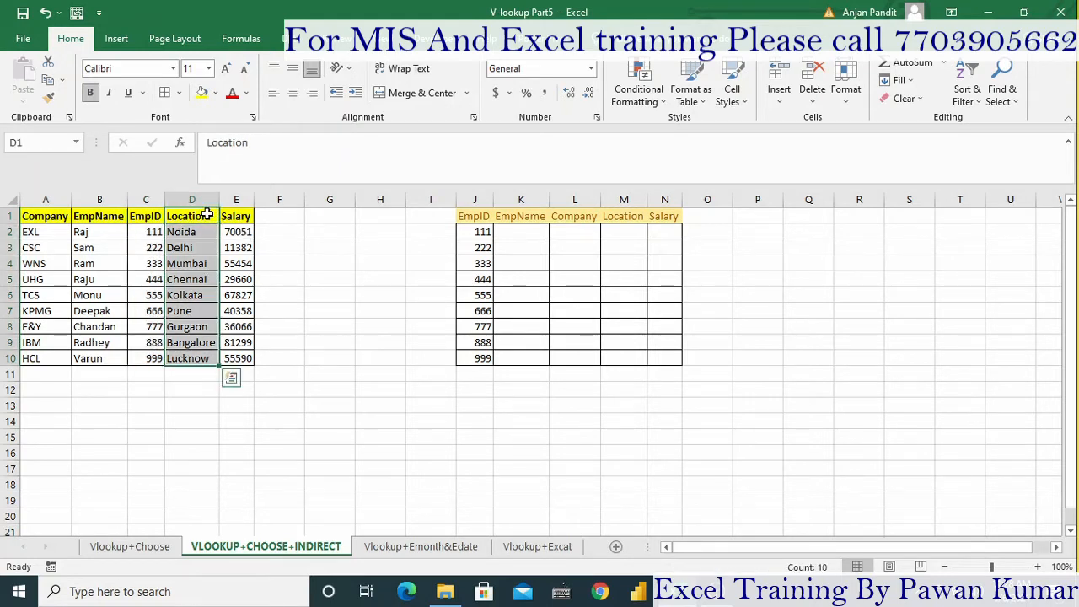
{"action": "left_click", "coordinate": [28, 143]}
{"action": "type", "text": "Lo"}
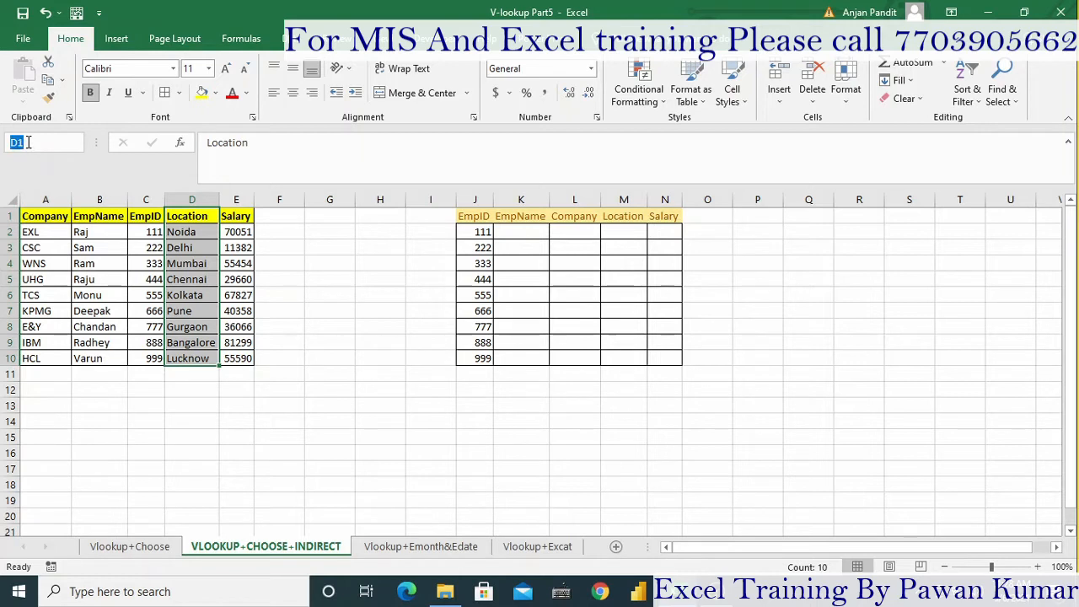
{"action": "type", "text": "c"}
{"action": "key", "text": "BackSpace"}
{"action": "type", "text": "catio"}
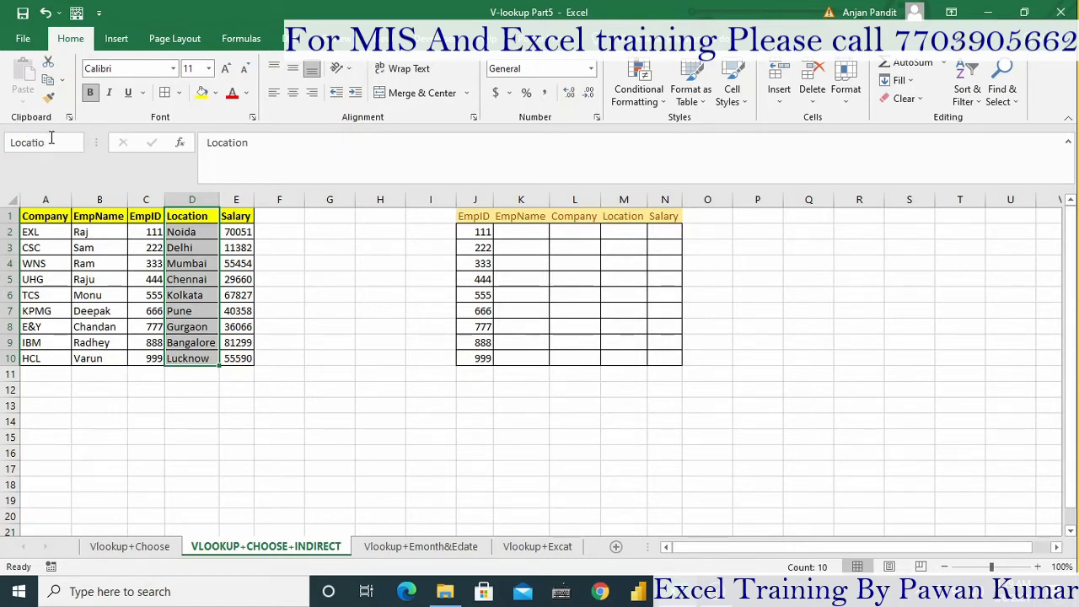
{"action": "type", "text": "n"}
{"action": "key", "text": "Return"}
Define the name Salary for the source table's Salary column, E1:E10.
{"action": "key", "text": "Up"}
{"action": "key", "text": "Right"}
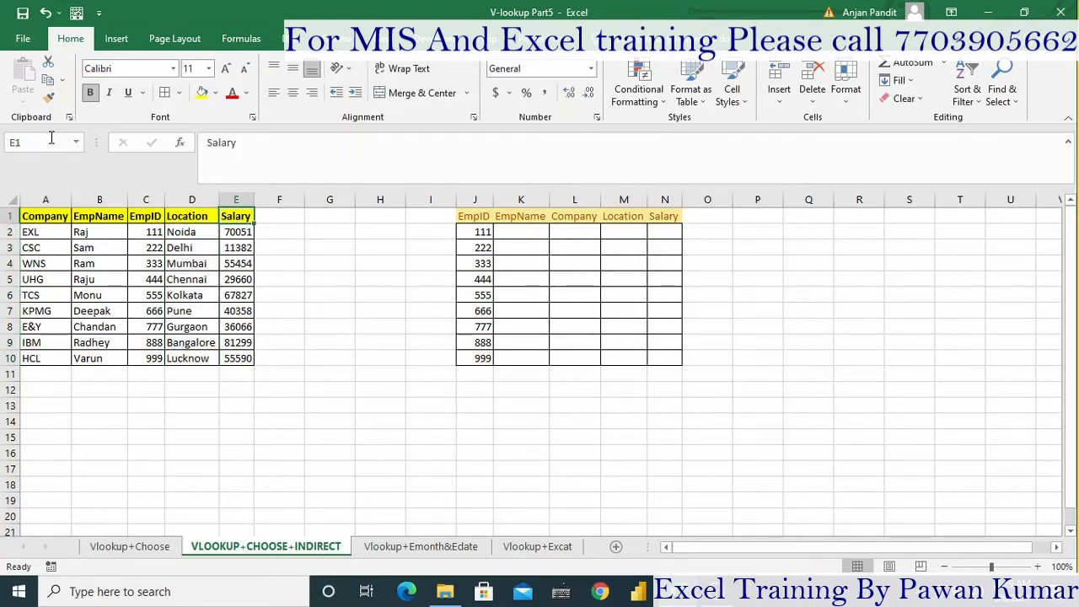
{"action": "key", "text": "ctrl+shift+Down"}
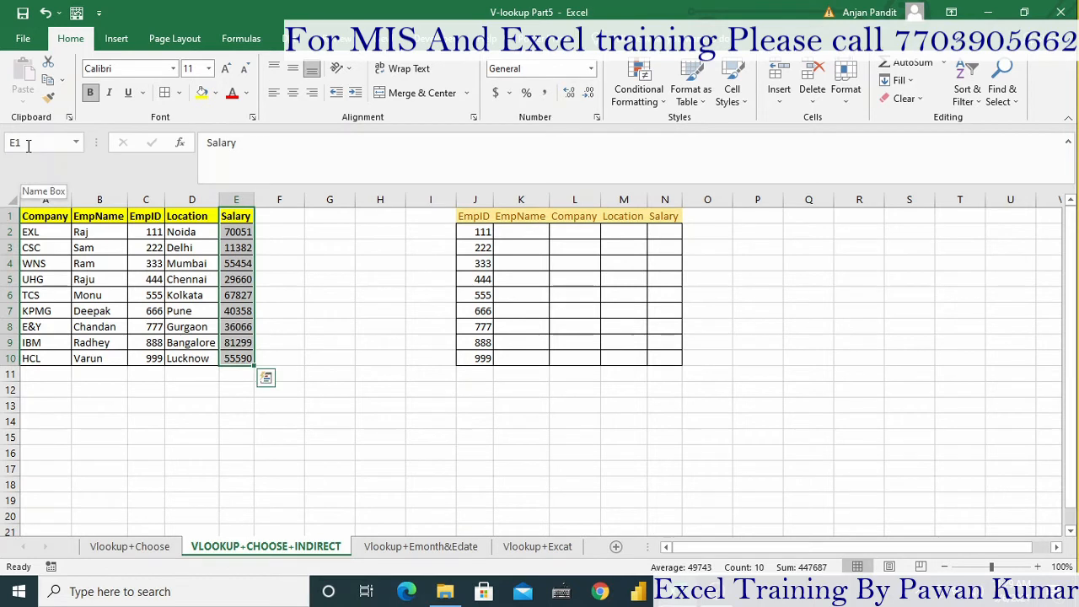
{"action": "left_click", "coordinate": [28, 145]}
{"action": "type", "text": "Salary"}
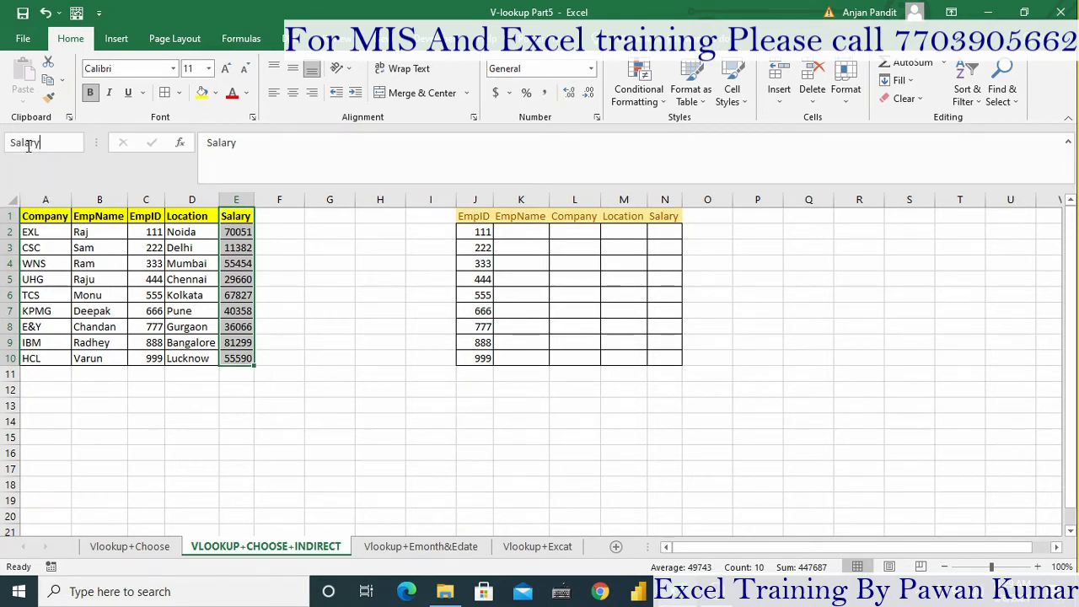
{"action": "key", "text": "Return"}
Begin a VLOOKUP in K2 on $J2, with CHOOSE({1,2}) as its table array and the EmpID name as the first value.
{"action": "left_click", "coordinate": [531, 232]}
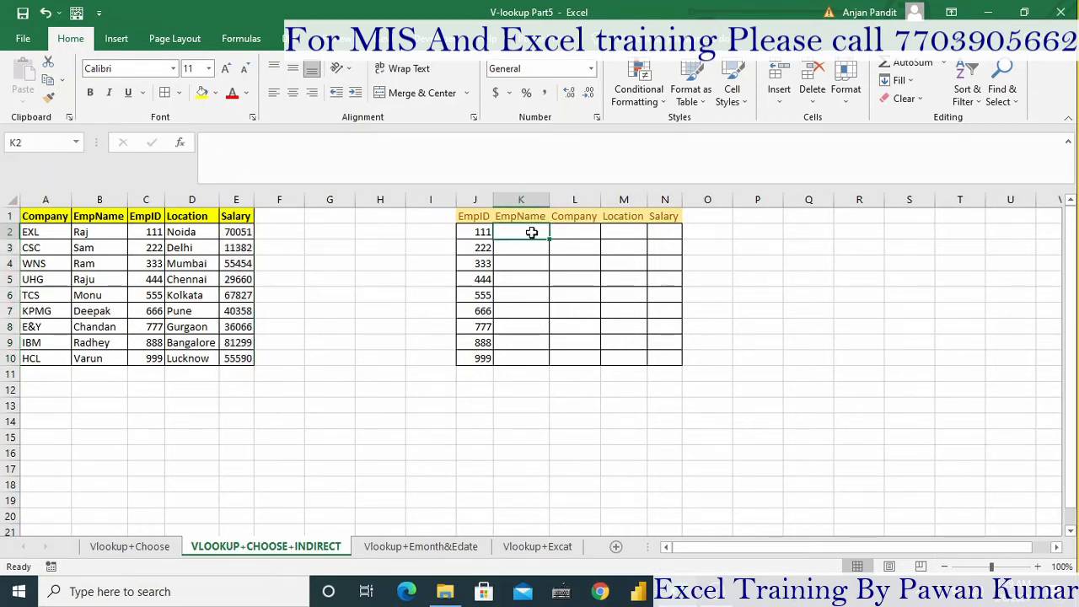
{"action": "type", "text": "=vl"}
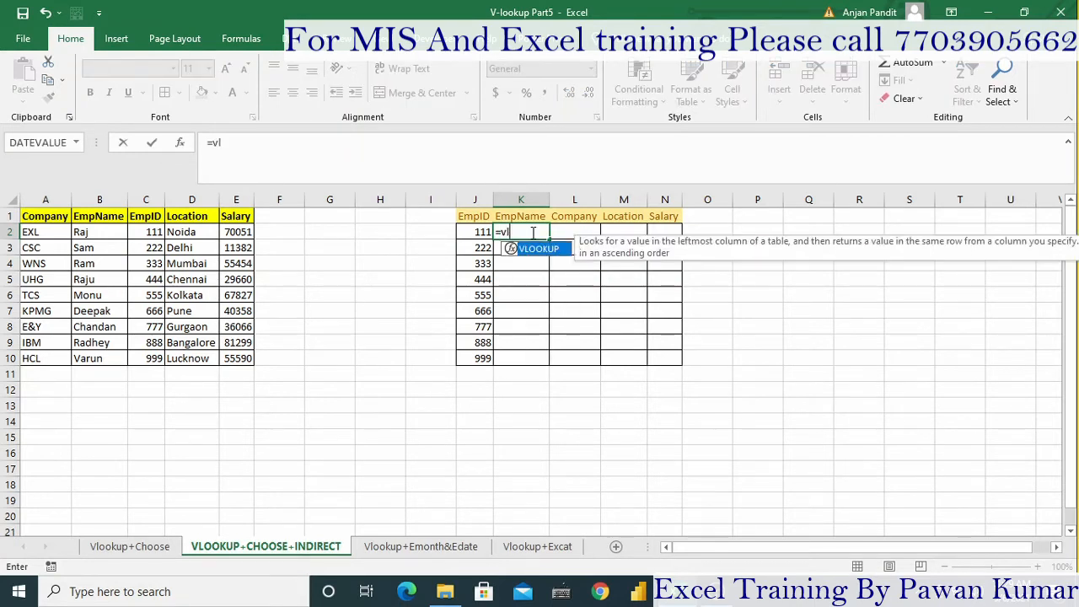
{"action": "key", "text": "Tab"}
{"action": "key", "text": "Left"}
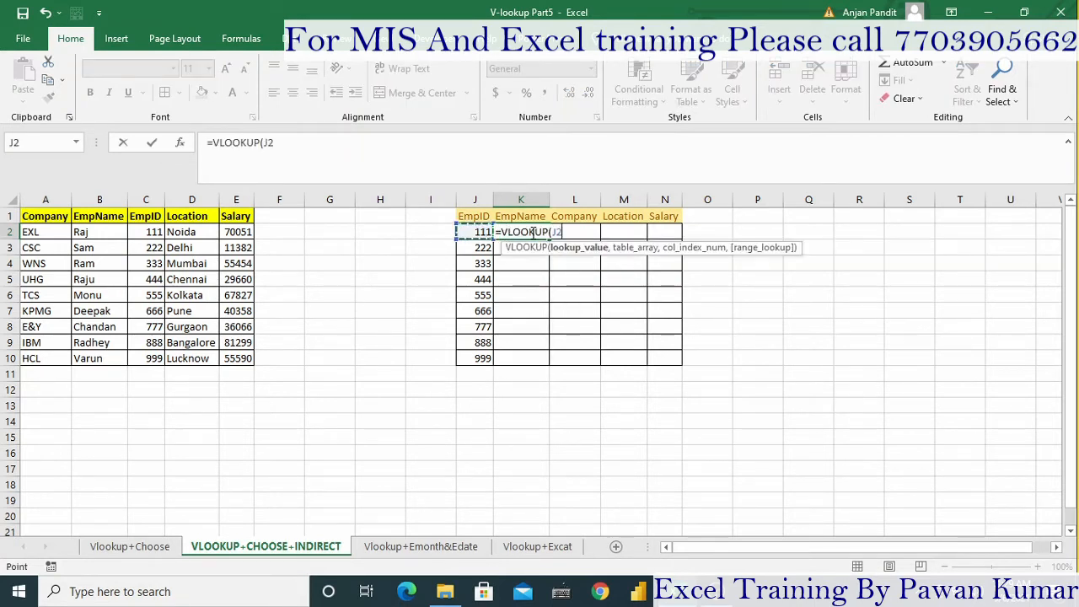
{"action": "key", "text": "F4"}
{"action": "type", "text": ","}
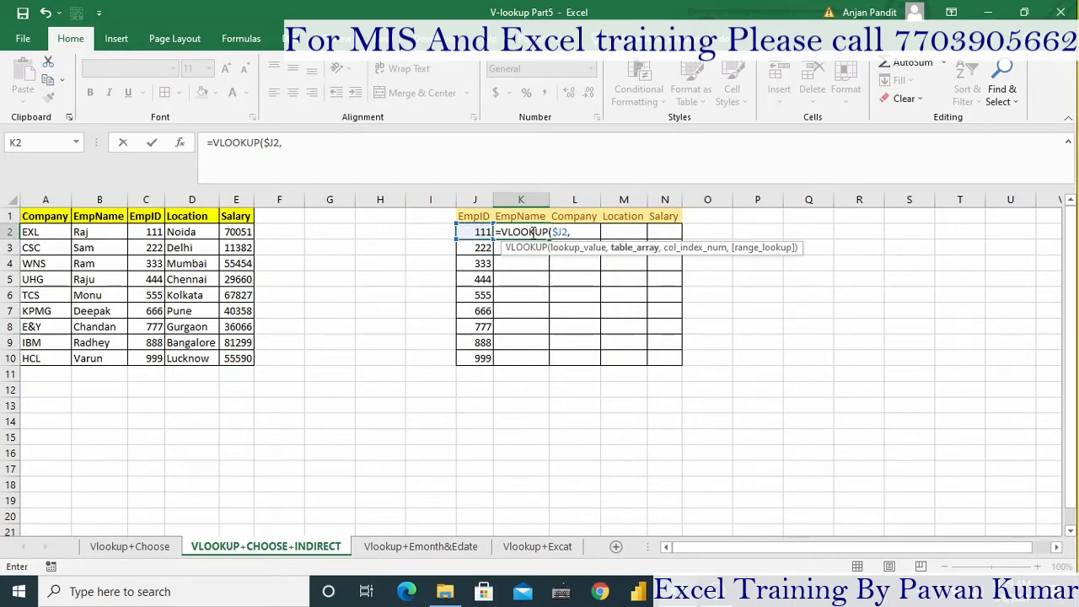
{"action": "type", "text": "cho"}
{"action": "key", "text": "Tab"}
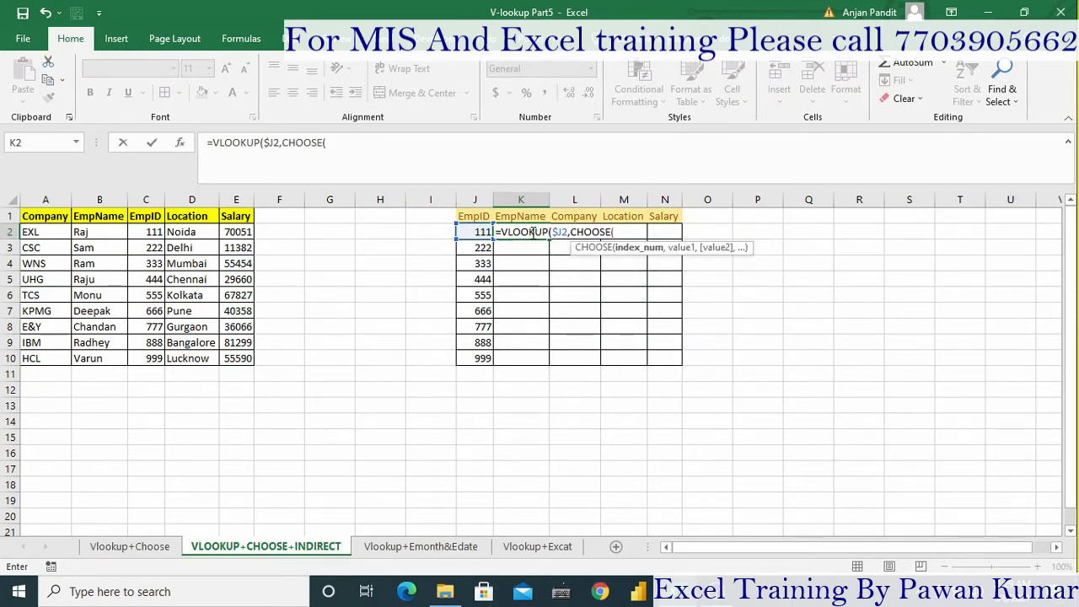
{"action": "type", "text": "{1,2},"}
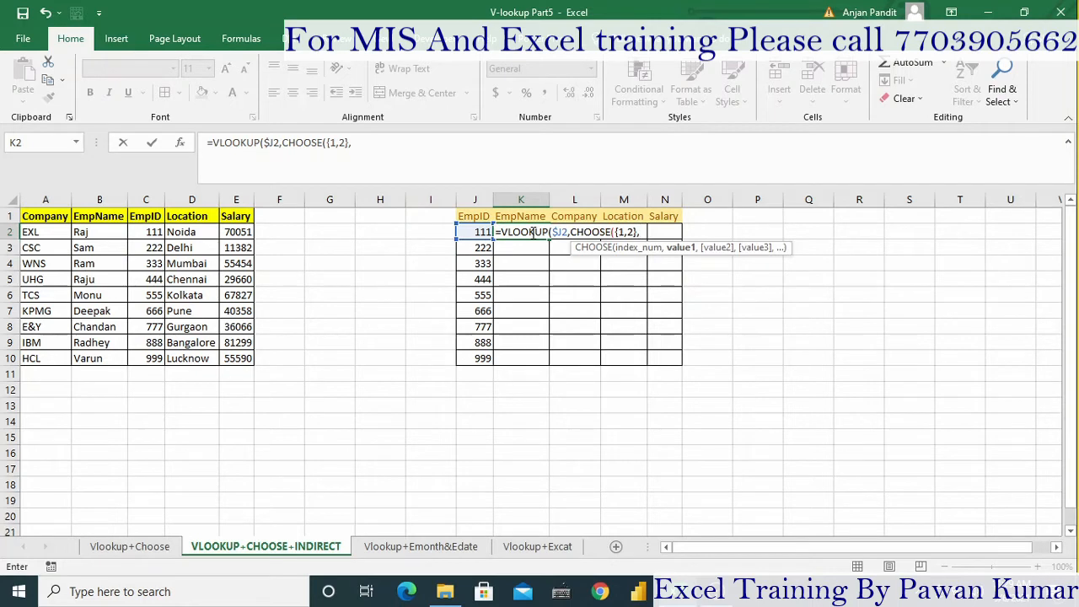
{"action": "type", "text": "em"}
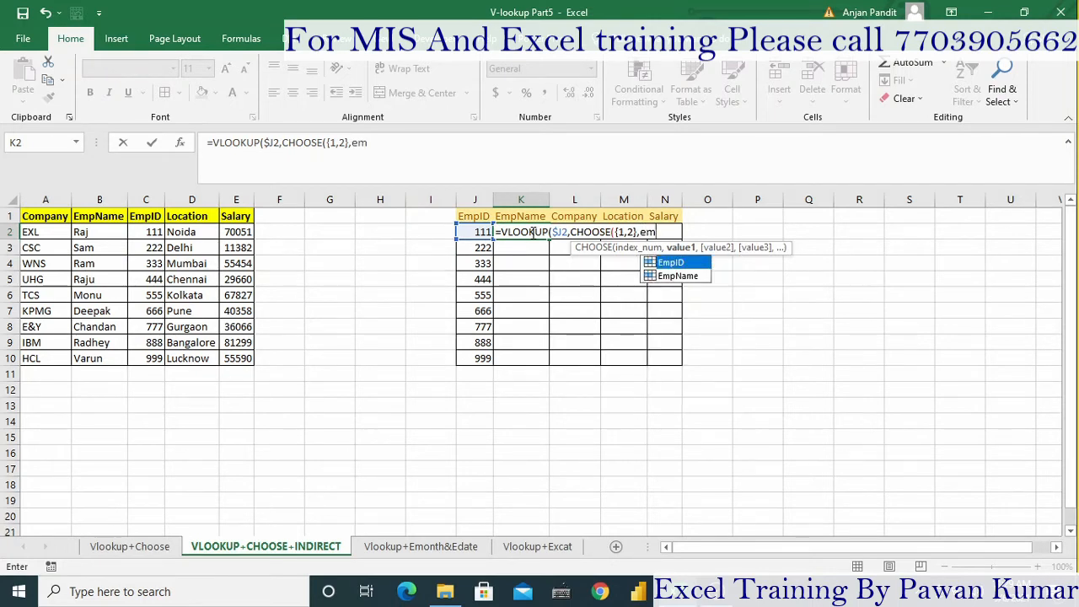
{"action": "key", "text": "Tab"}
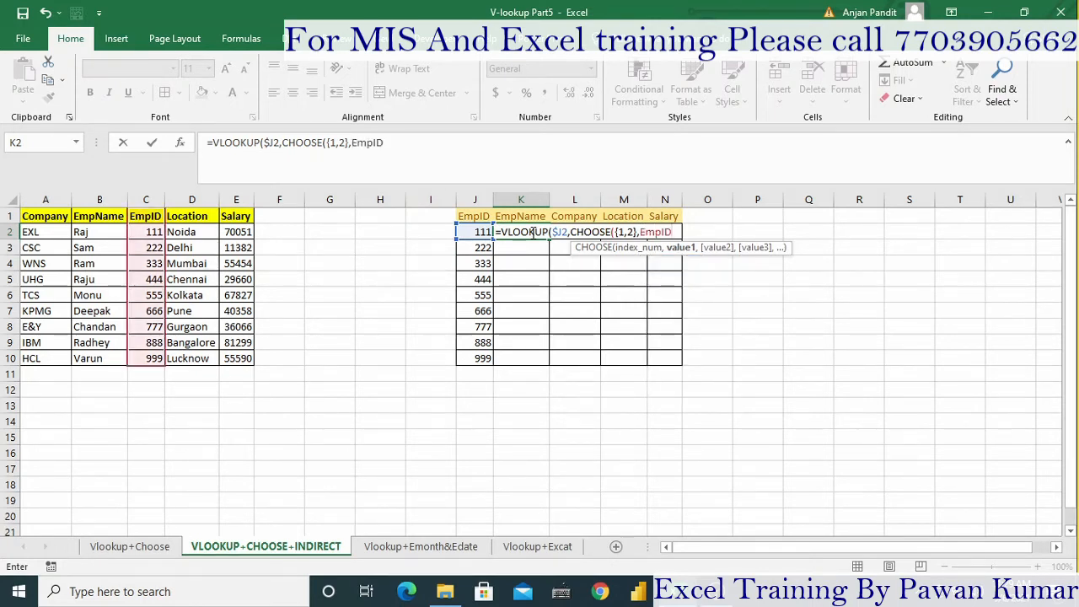
{"action": "type", "text": ","}
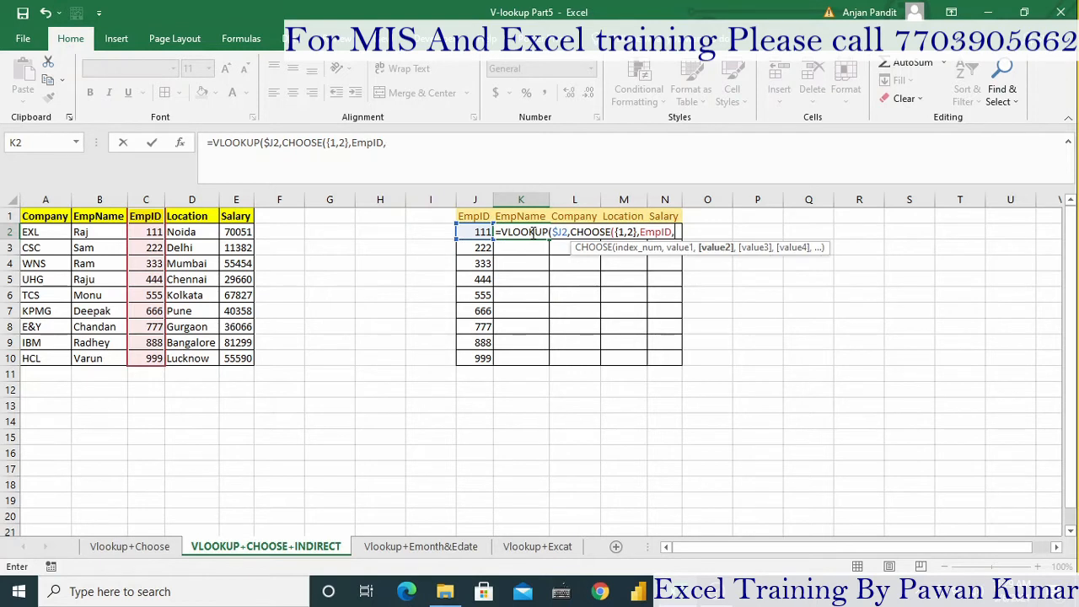
Complete the K2 formula with INDIRECT(K$1) as the second CHOOSE value, column index 2 and range lookup 0.
{"action": "type", "text": "in"}
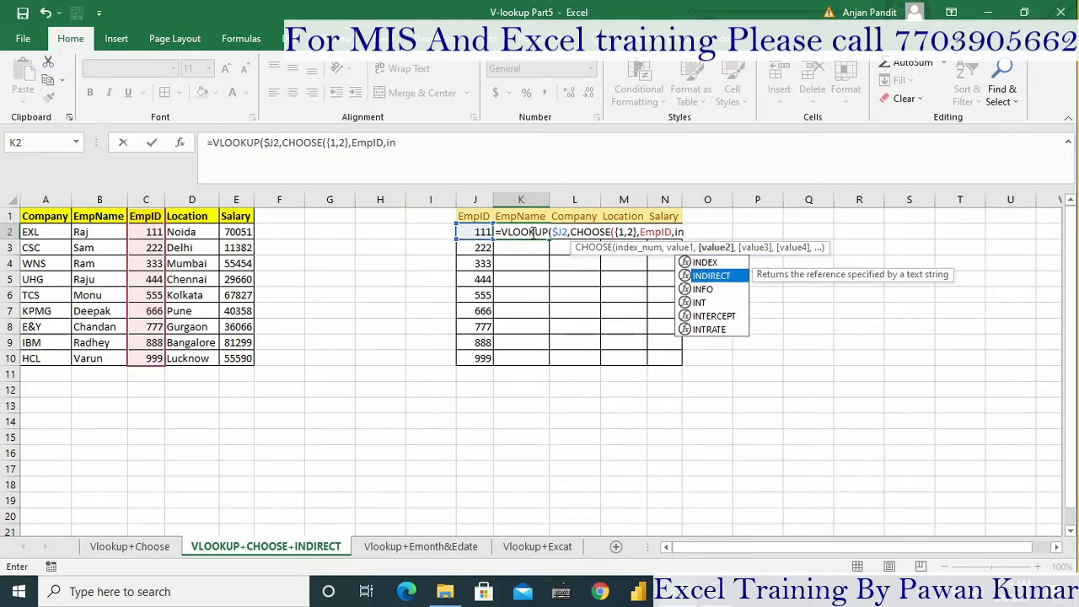
{"action": "key", "text": "Tab"}
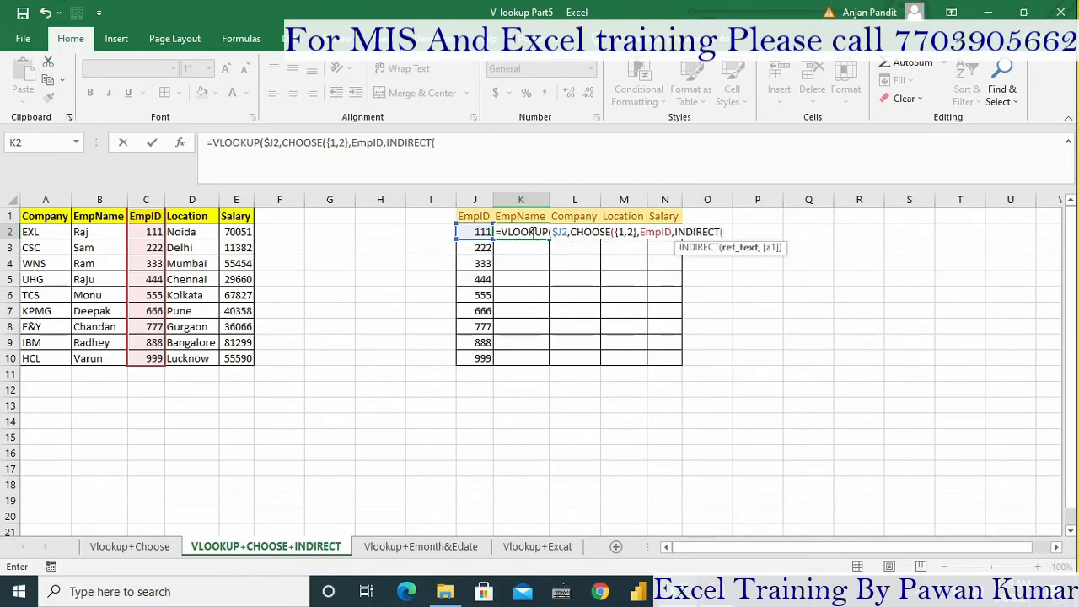
{"action": "key", "text": "Up"}
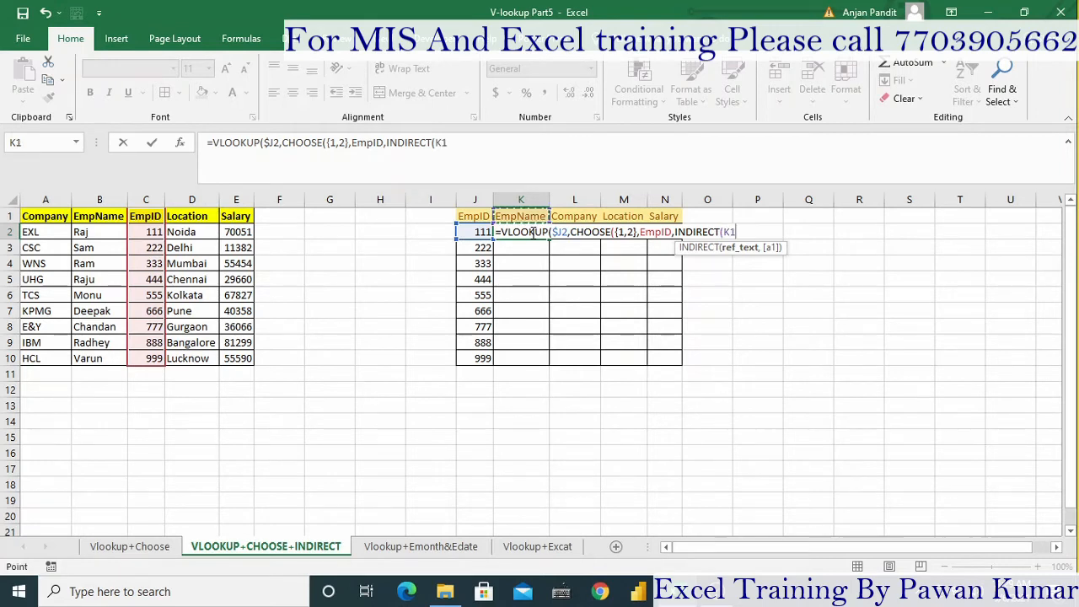
{"action": "key", "text": "F4"}
{"action": "key", "text": "F4"}
{"action": "type", "text": ")"}
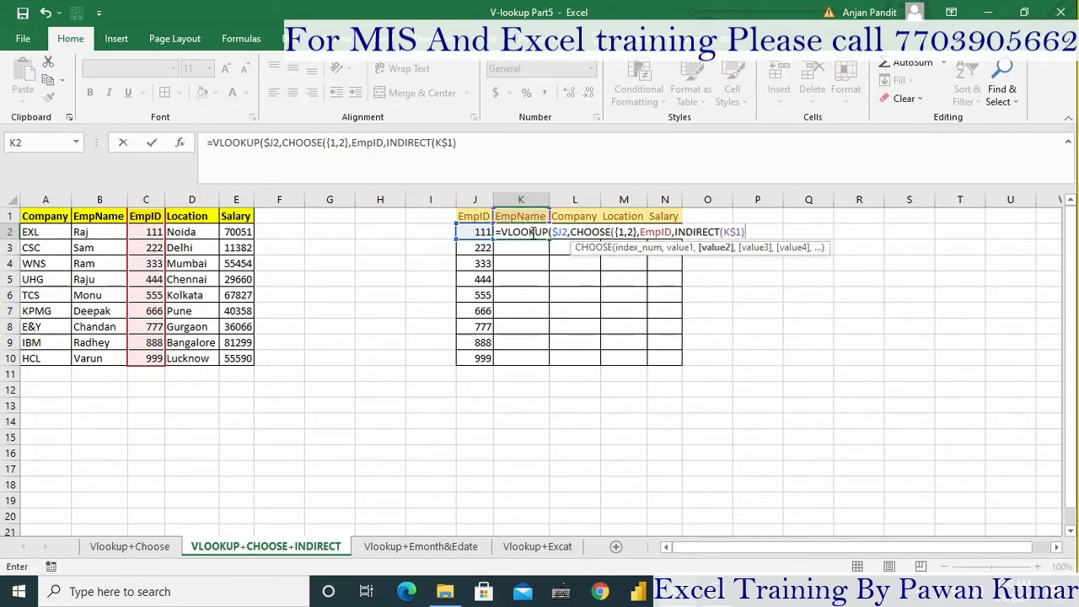
{"action": "type", "text": ")"}
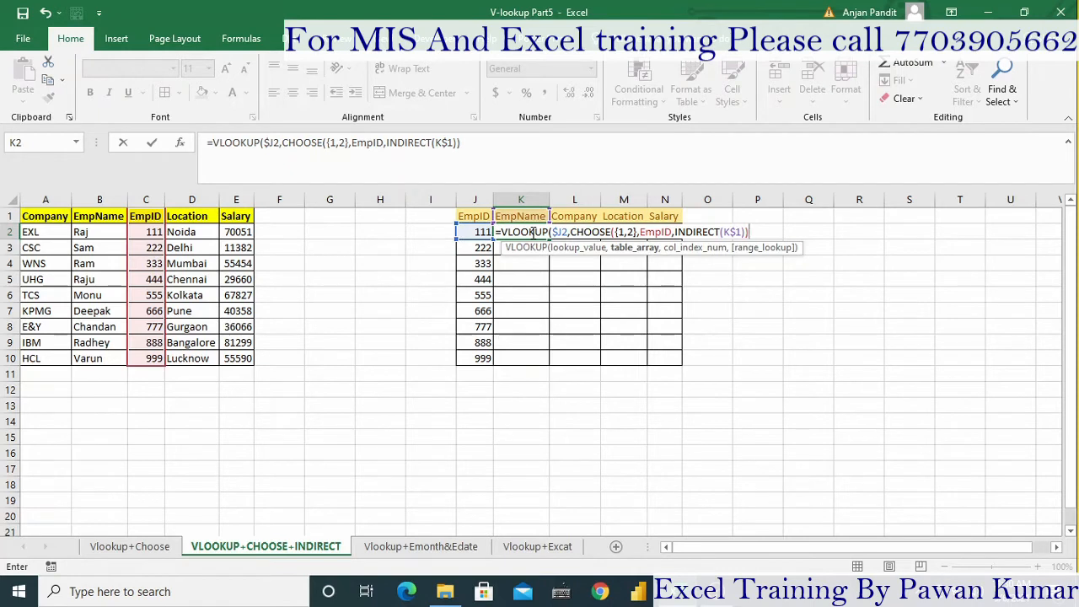
{"action": "type", "text": ","}
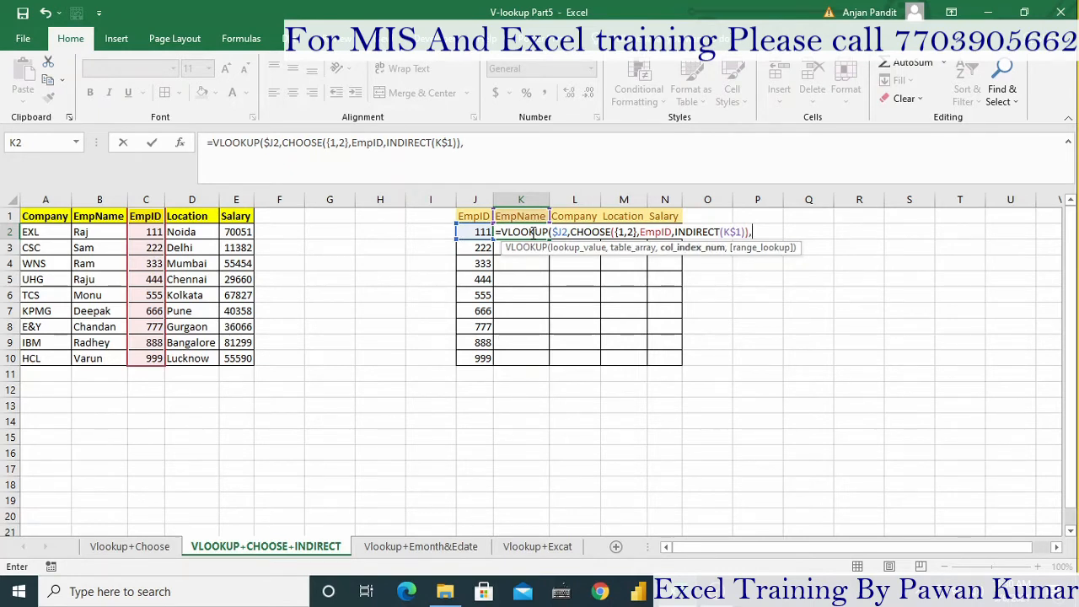
{"action": "type", "text": "2,0"}
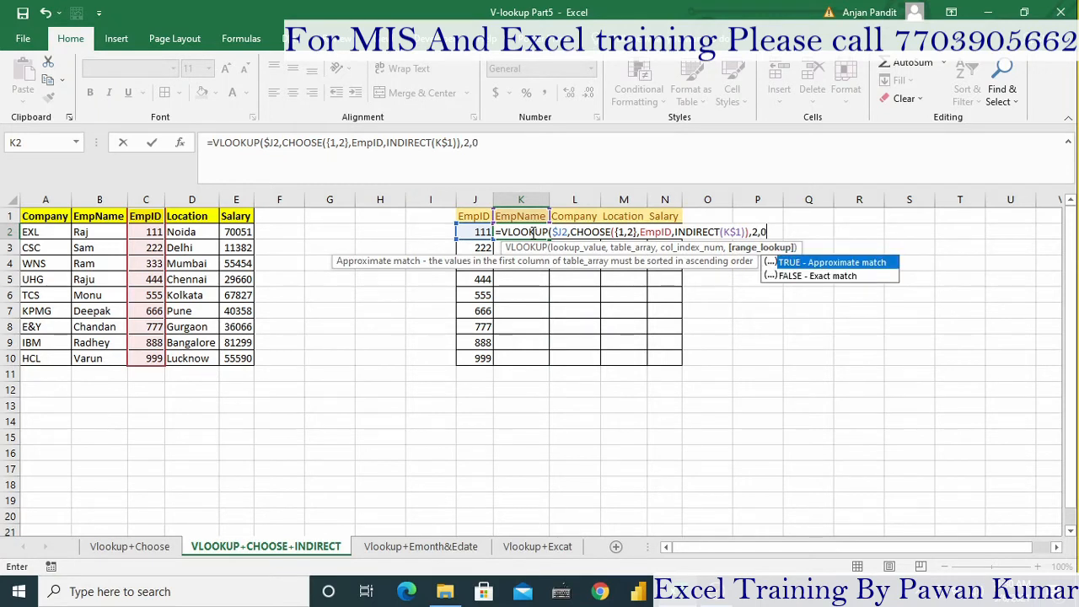
{"action": "type", "text": ")"}
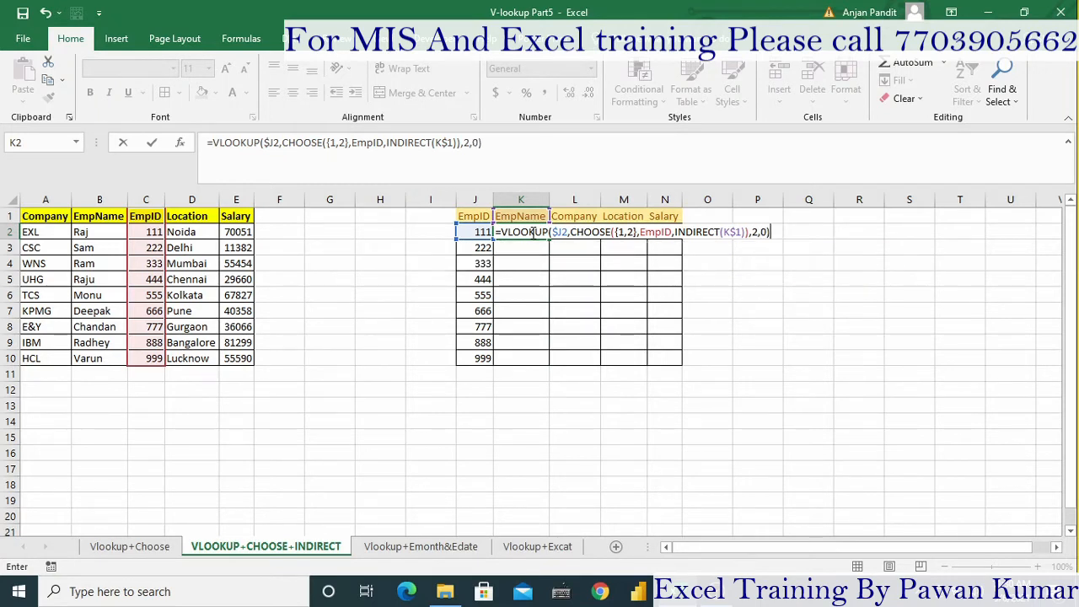
{"action": "key", "text": "Return"}
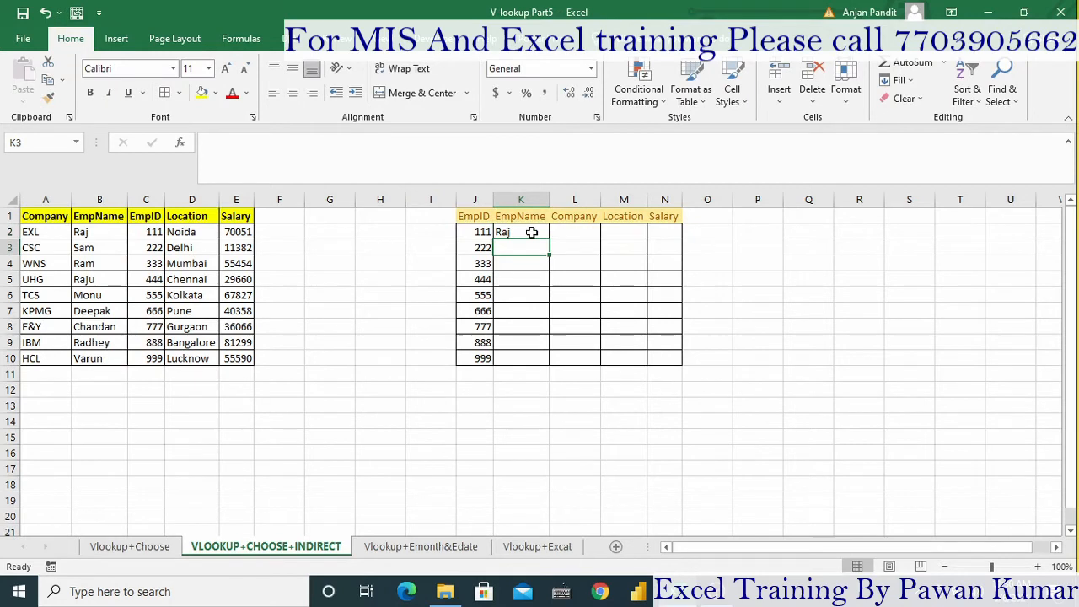
Fill the K2 lookup formula across the Company, Location and Salary columns to N2.
{"action": "left_click", "coordinate": [532, 231]}
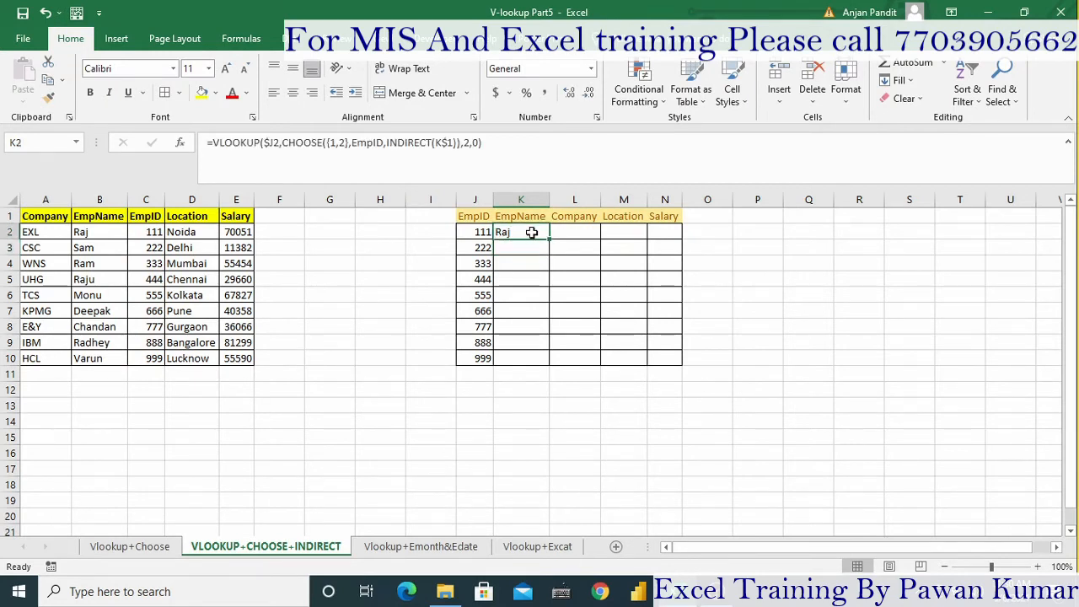
{"action": "key", "text": "shift+Right"}
{"action": "key", "text": "shift+Right"}
{"action": "key", "text": "shift+Right"}
{"action": "key", "text": "ctrl+r"}
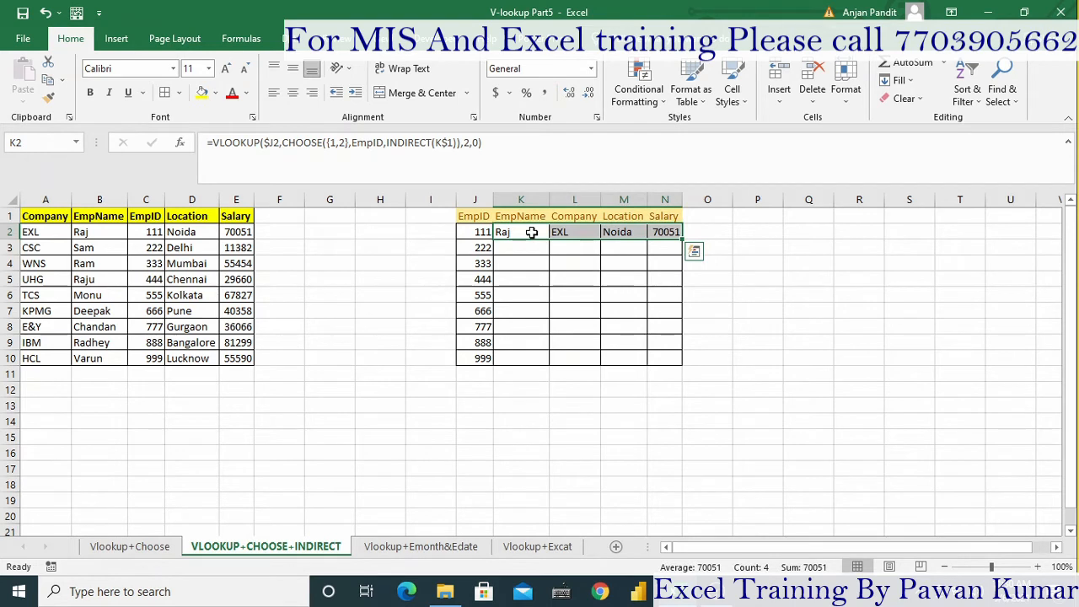
Fill the lookup formulas in K2:N2 down through row 10.
{"action": "key", "text": "shift+Down"}
{"action": "key", "text": "shift+Down"}
{"action": "key", "text": "shift+Down"}
{"action": "key", "text": "shift+Down"}
{"action": "key", "text": "shift+Down"}
{"action": "key", "text": "shift+Down"}
{"action": "key", "text": "shift+Down"}
{"action": "key", "text": "shift+Down"}
{"action": "key", "text": "ctrl+d"}
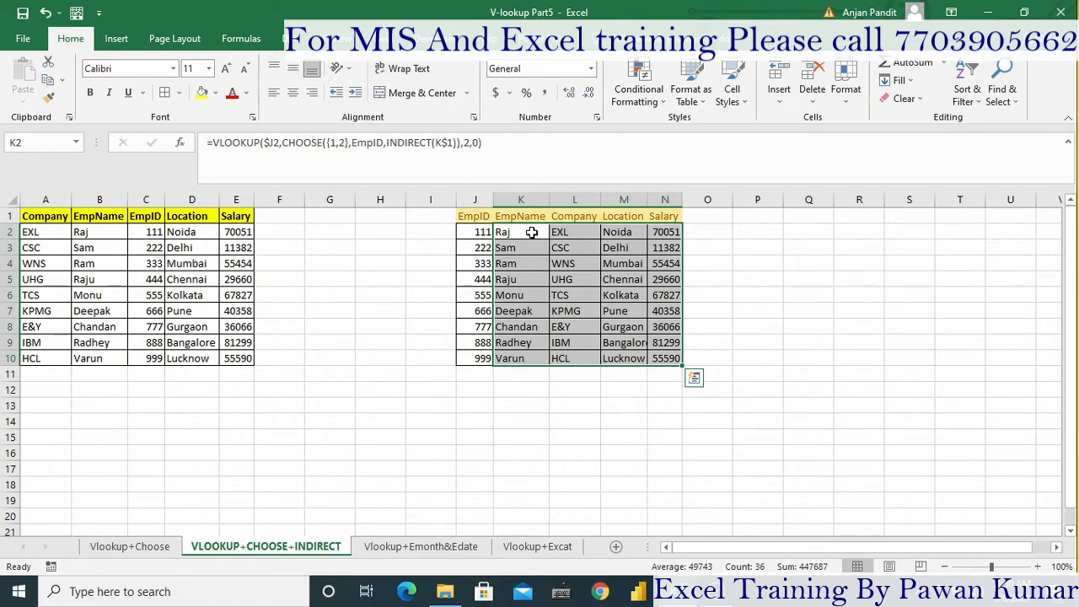
AutoFit the column widths of the whole results table, J1:N10.
{"action": "key", "text": "Up"}
{"action": "key", "text": "Left"}
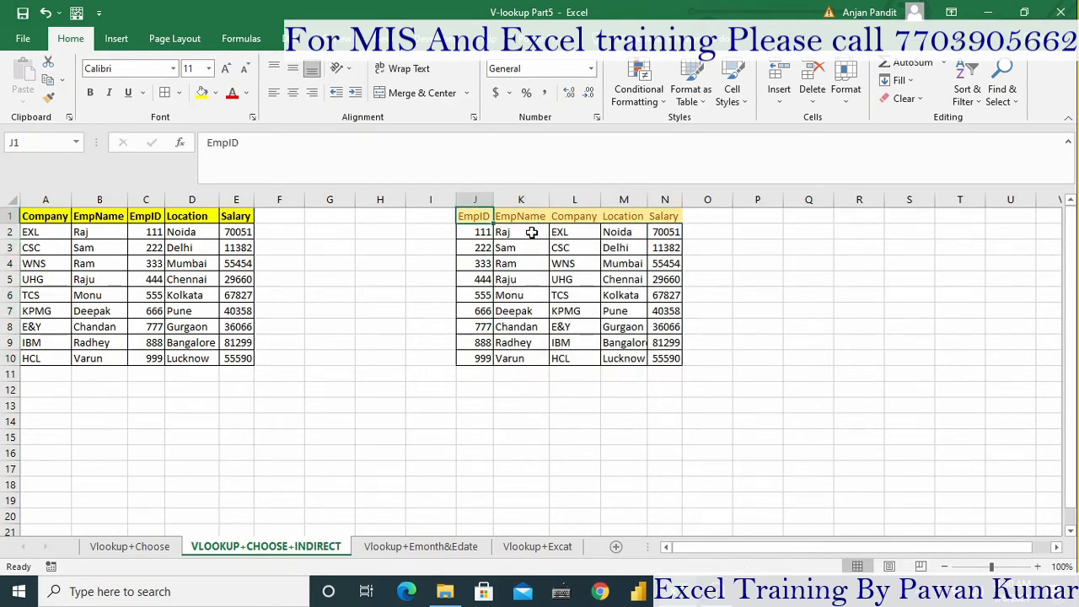
{"action": "key", "text": "ctrl+a"}
{"action": "key", "text": "alt+h"}
{"action": "key", "text": "o"}
{"action": "key", "text": "i"}
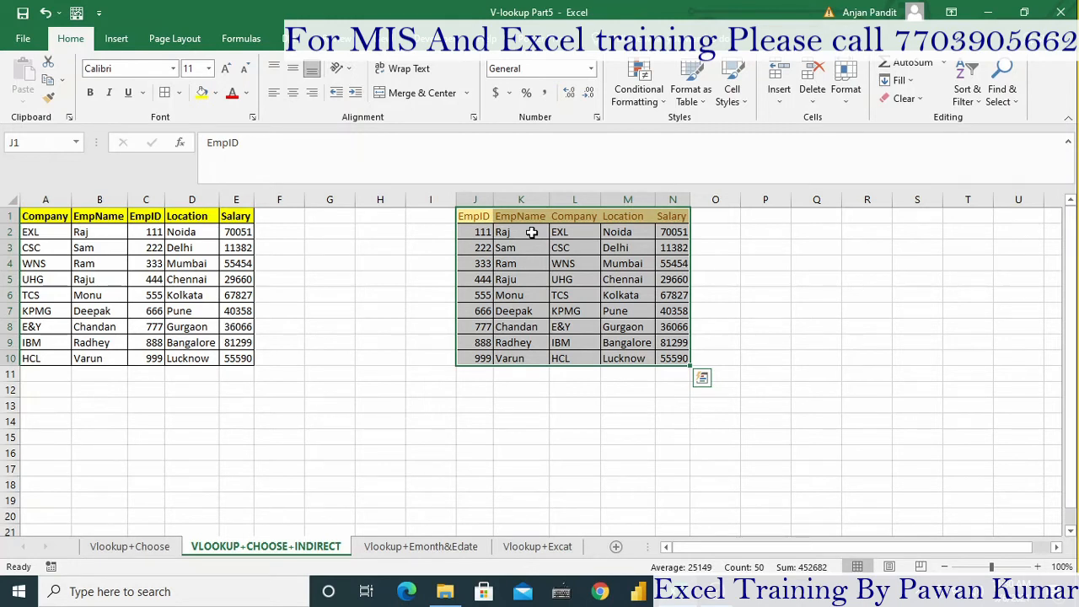
{"action": "key", "text": "Up"}
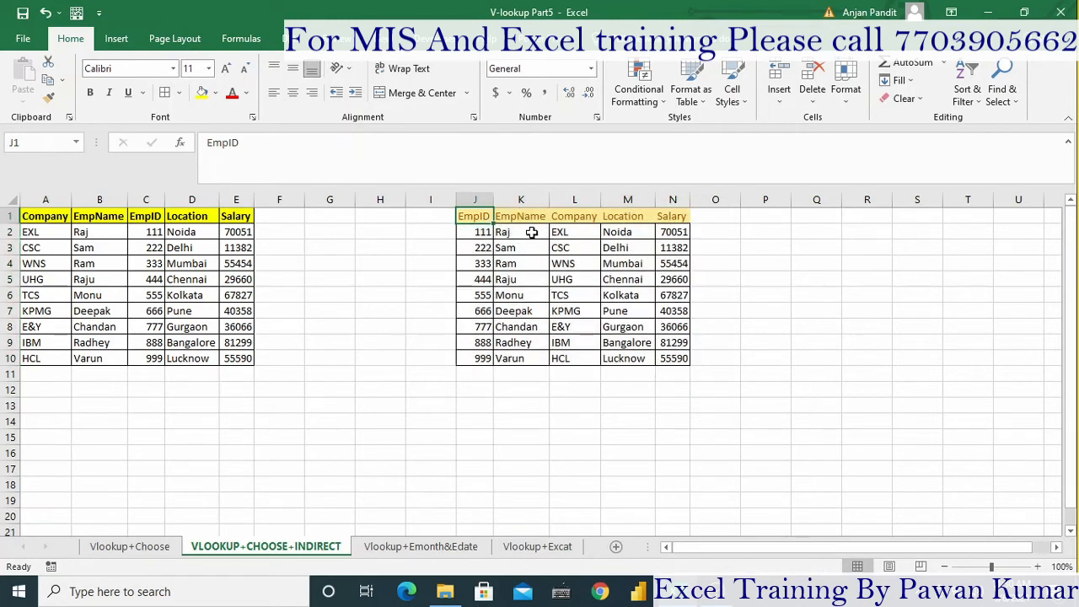
{"action": "key", "text": "Right"}
{"action": "key", "text": "Left"}
{"action": "key", "text": "Right"}
{"action": "key", "text": "Left"}
{"action": "key", "text": "Right"}
{"action": "key", "text": "Right"}
{"action": "key", "text": "Right"}
{"action": "key", "text": "Left"}
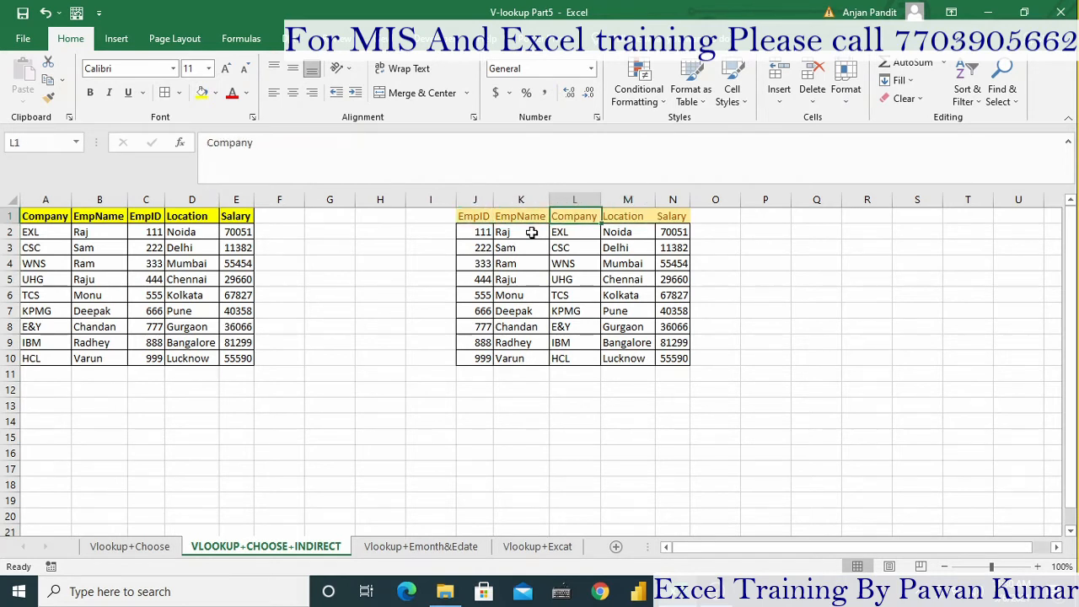
{"action": "key", "text": "Left"}
{"action": "key", "text": "Left"}
{"action": "key", "text": "Right"}
{"action": "key", "text": "Right"}
{"action": "key", "text": "Right"}
{"action": "key", "text": "Left"}
{"action": "key", "text": "Left"}
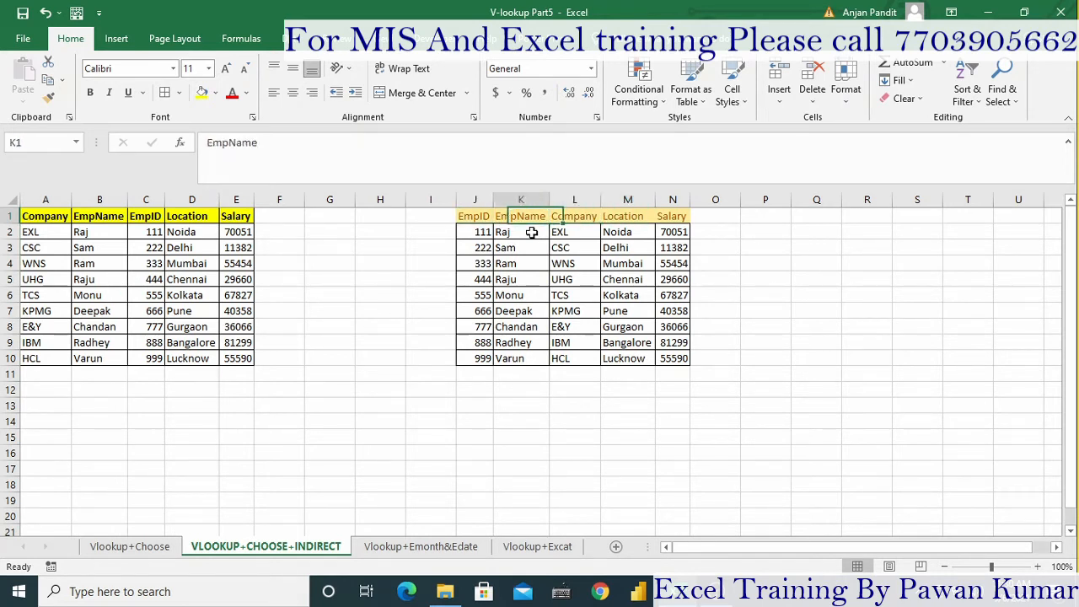
{"action": "key", "text": "Left"}
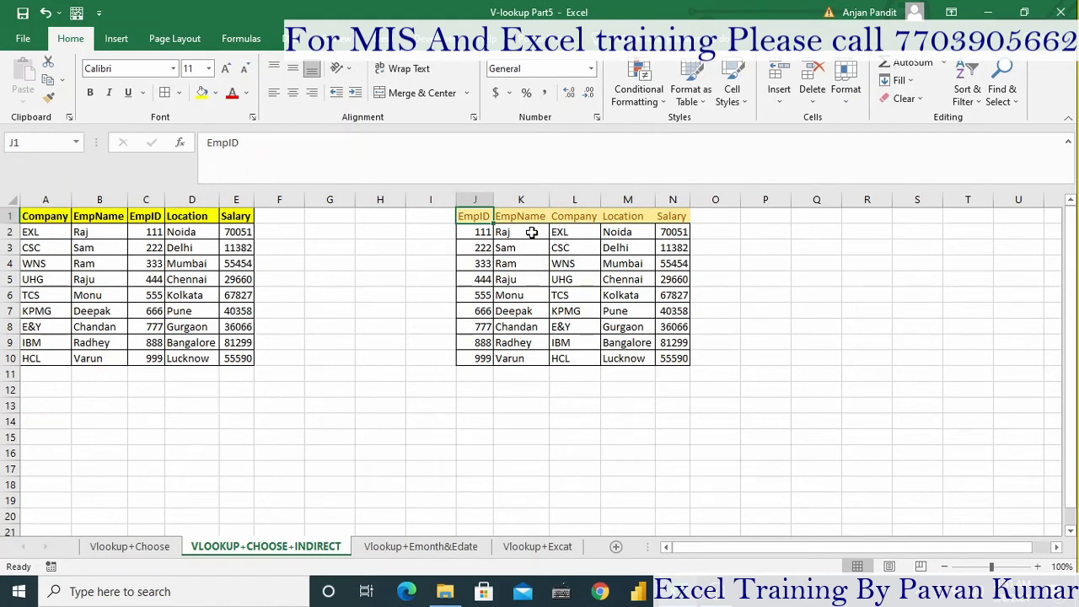
{"action": "key", "text": "Right"}
{"action": "key", "text": "Right"}
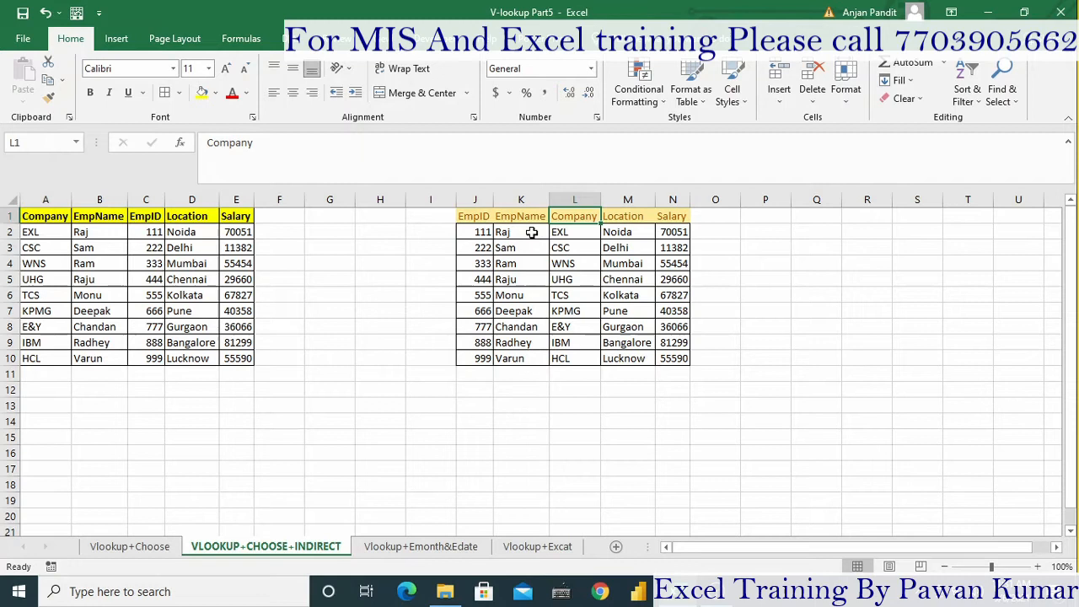
{"action": "key", "text": "Left"}
{"action": "key", "text": "Left"}
{"action": "key", "text": "Right"}
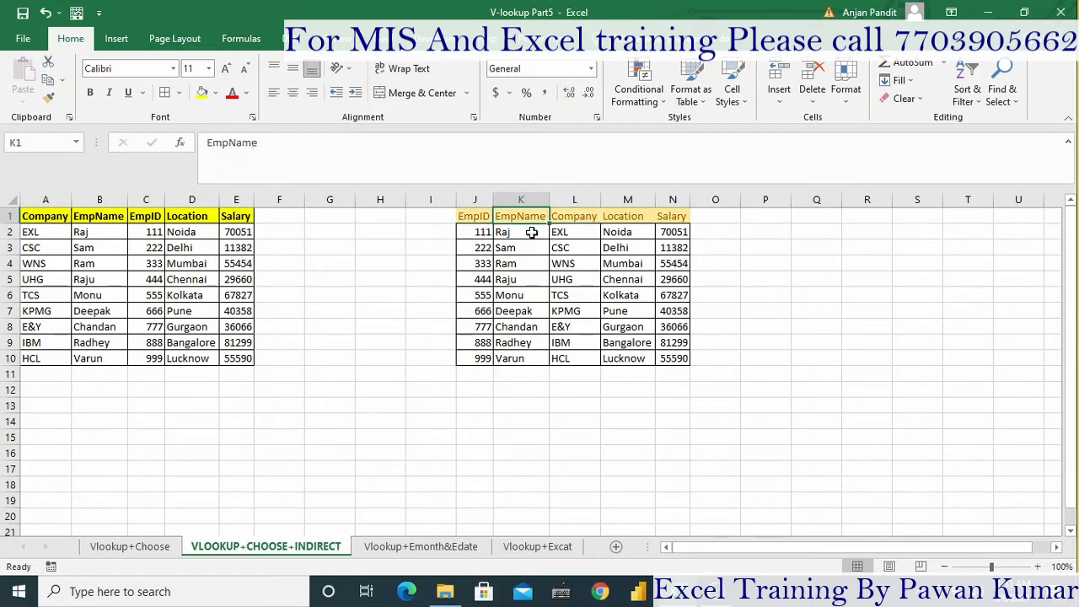
{"action": "key", "text": "Right"}
{"action": "key", "text": "Right"}
{"action": "key", "text": "Left"}
{"action": "key", "text": "Left"}
On the Vlookup+Excat sheet, begin a VLOOKUP formula in I4 with $H4 as the lookup value.
{"action": "key", "text": "ctrl+Page_Down"}
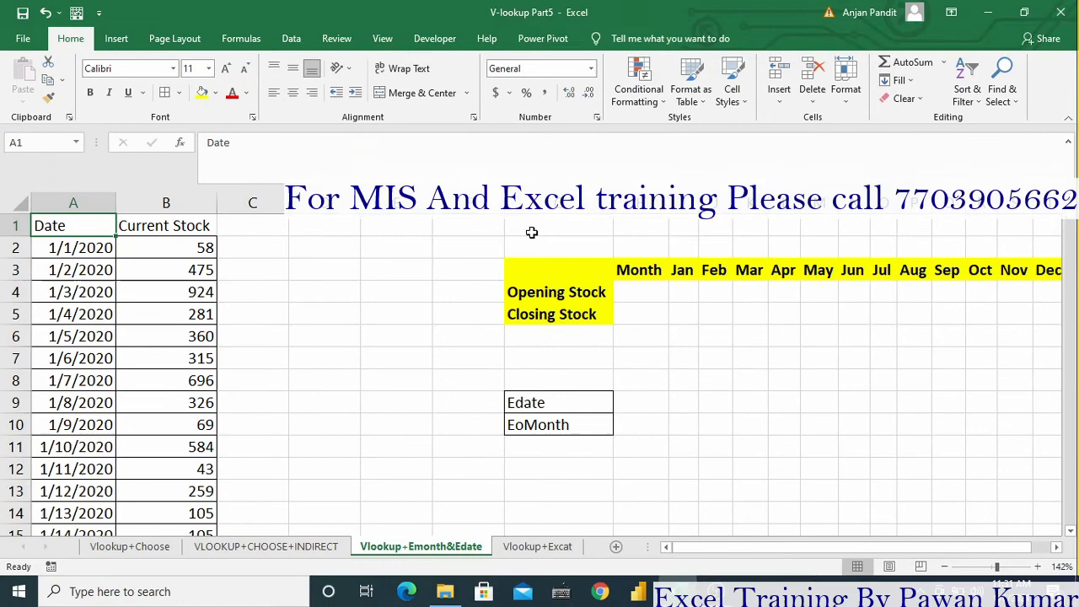
{"action": "key", "text": "ctrl+Page_Down"}
{"action": "key", "text": "Up"}
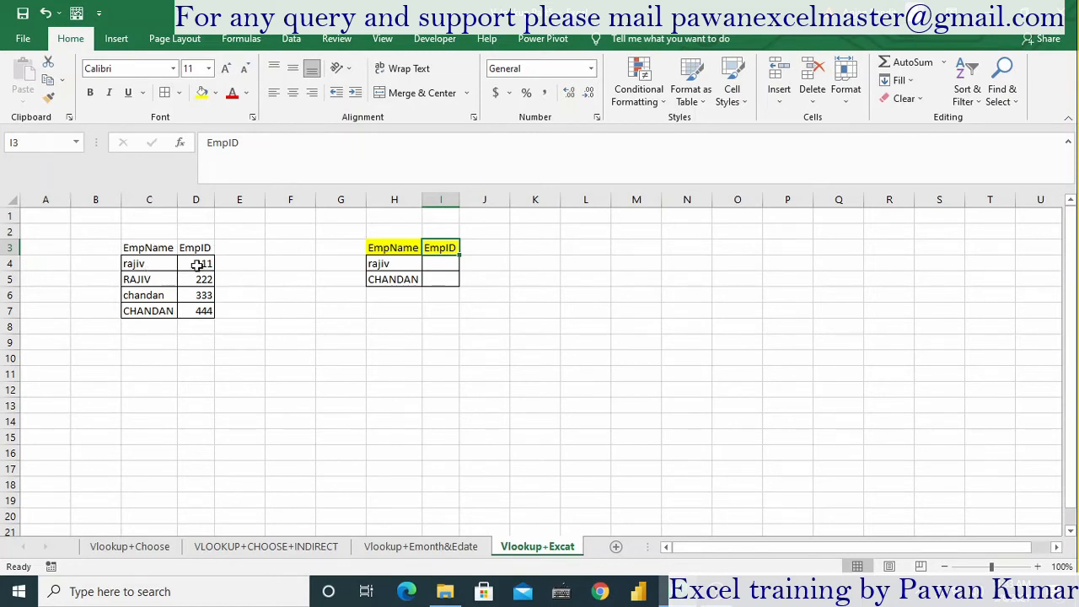
{"action": "left_click", "coordinate": [446, 263]}
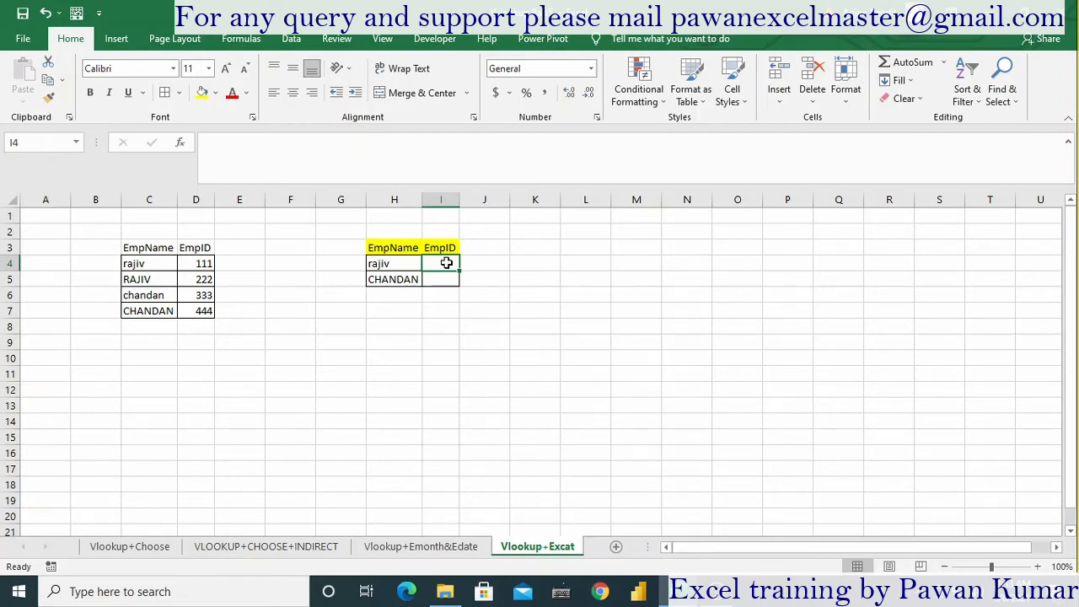
{"action": "type", "text": "=vl"}
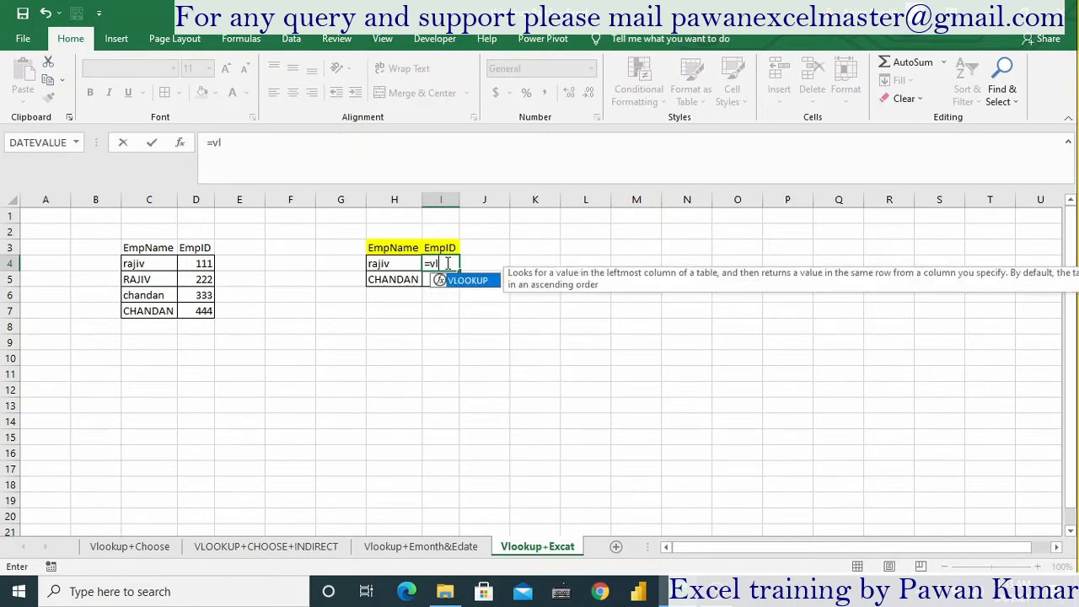
{"action": "key", "text": "Tab"}
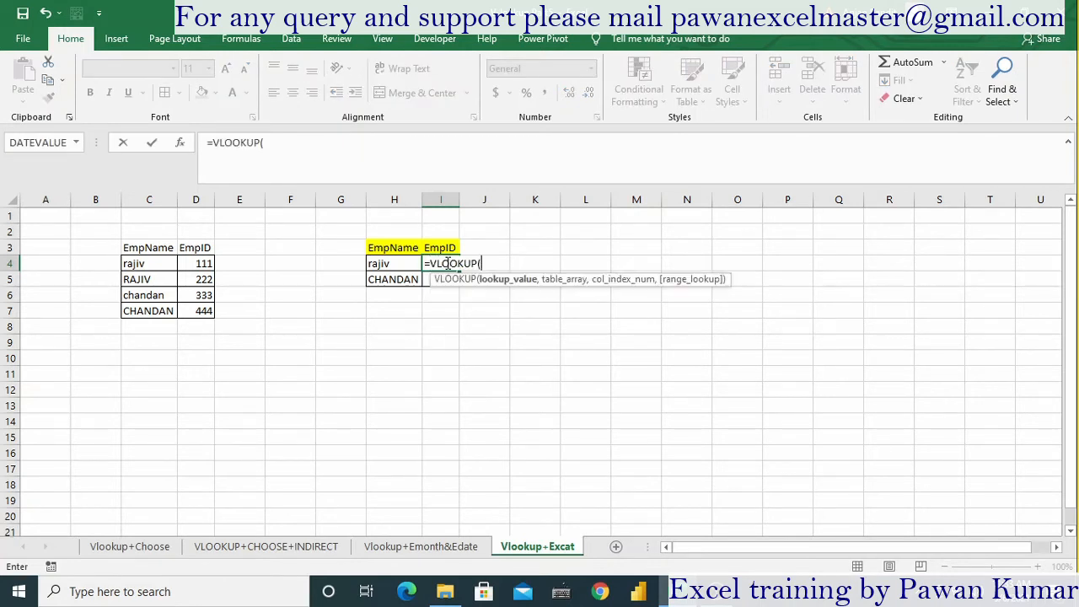
{"action": "key", "text": "Left"}
{"action": "key", "text": "F4"}
{"action": "key", "text": "F4"}
{"action": "key", "text": "F4"}
{"action": "type", "text": ","}
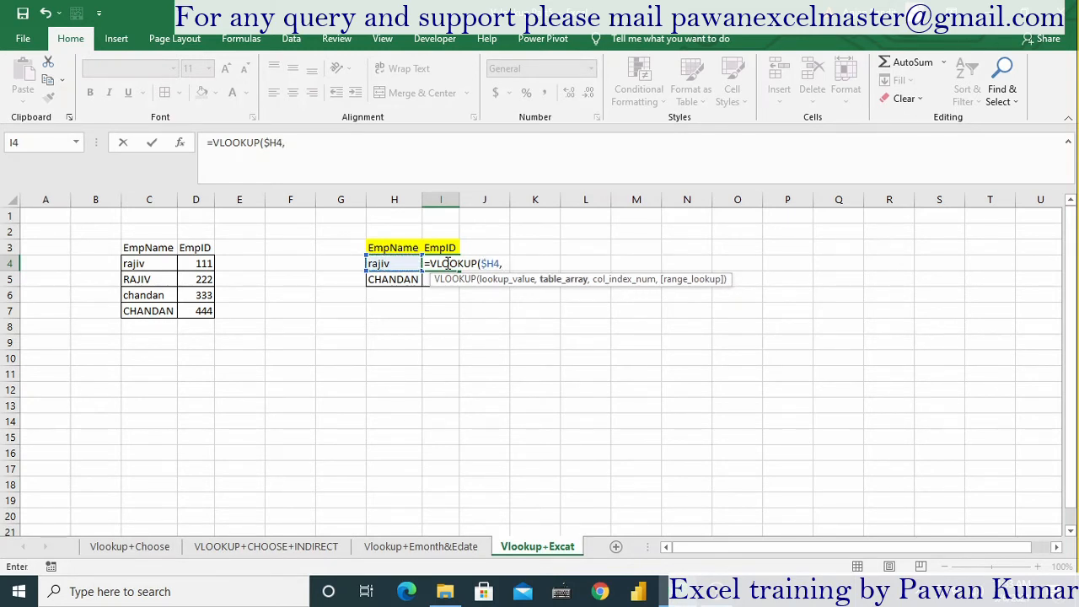
Nest CHOOSE with index array {1,2} as the I4 formula's table array and begin an IF as its first value.
{"action": "type", "text": "cho"}
{"action": "key", "text": "Tab"}
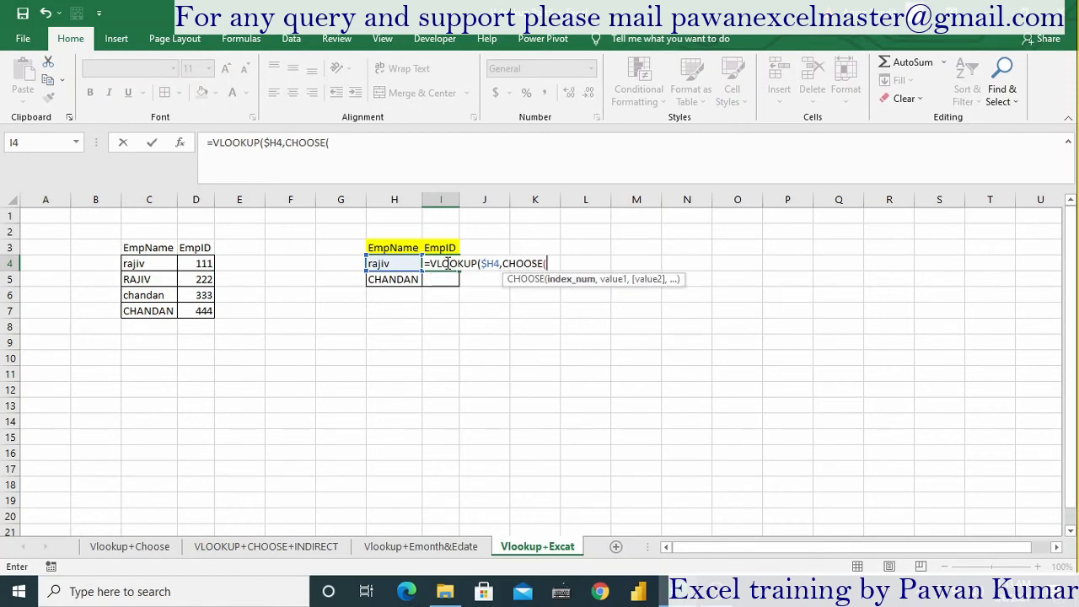
{"action": "type", "text": "{1,2},"}
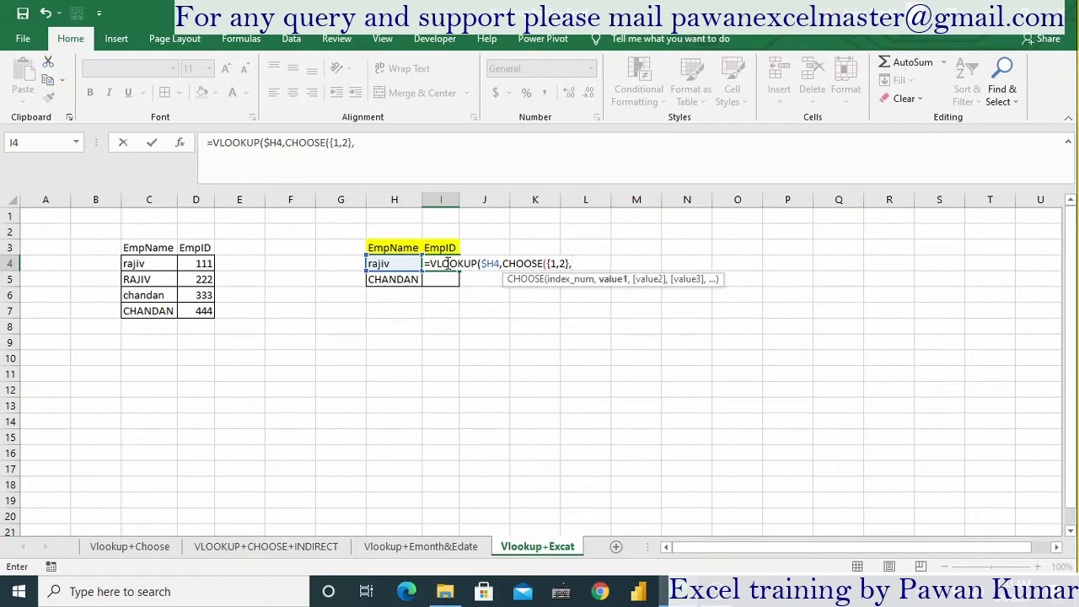
{"action": "type", "text": "if"}
{"action": "key", "text": "Tab"}
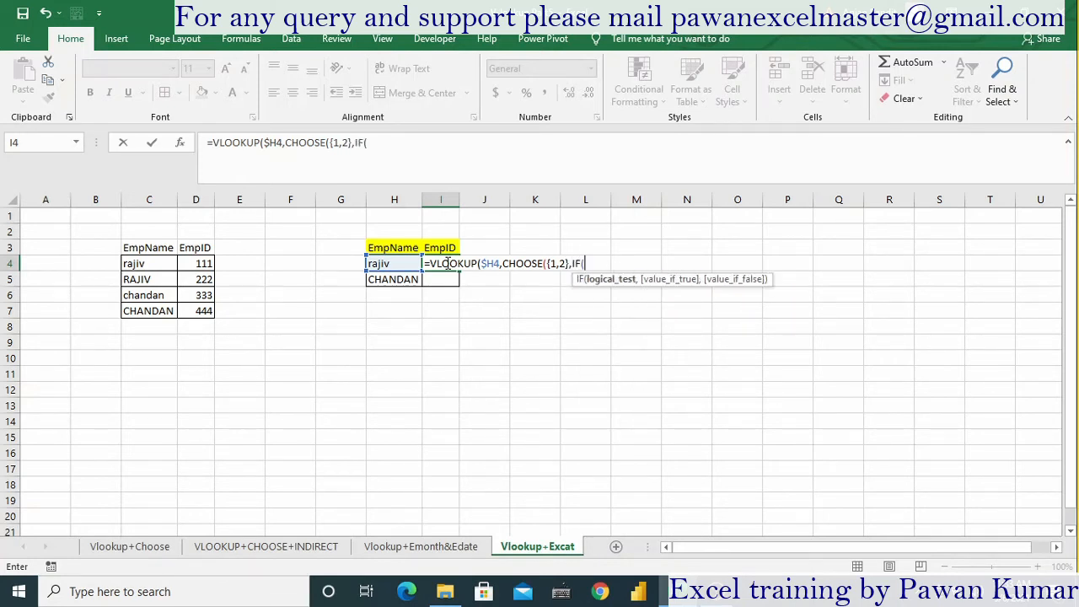
Begin the IF's logical test with EXACT, using the absolute range $C$4:$C$7 as its first text.
{"action": "type", "text": "exc"}
{"action": "key", "text": "Return"}
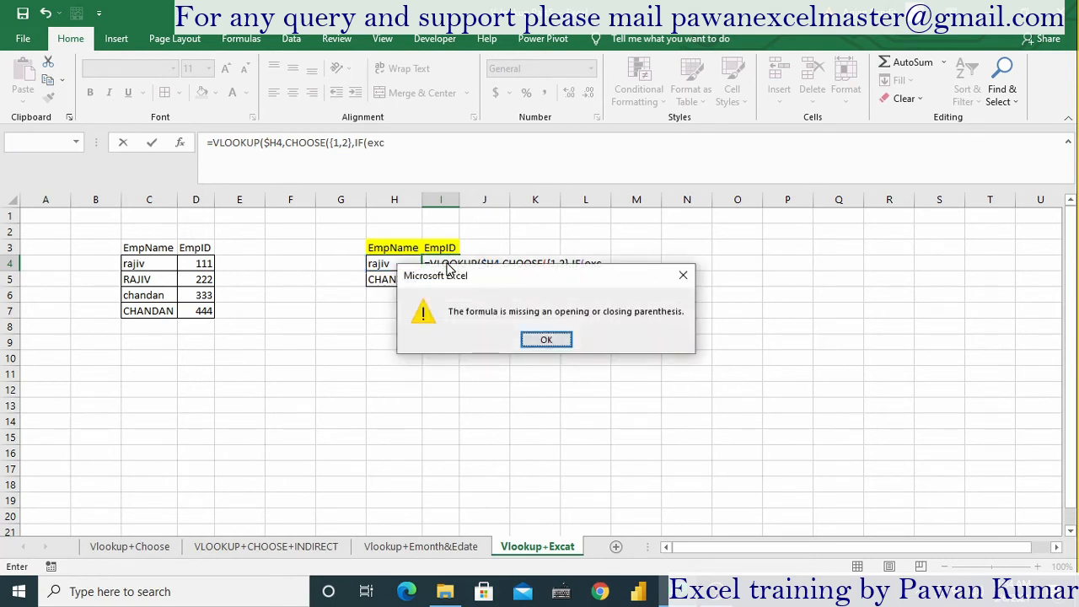
{"action": "key", "text": "Return"}
{"action": "key", "text": "BackSpace"}
{"action": "type", "text": "e"}
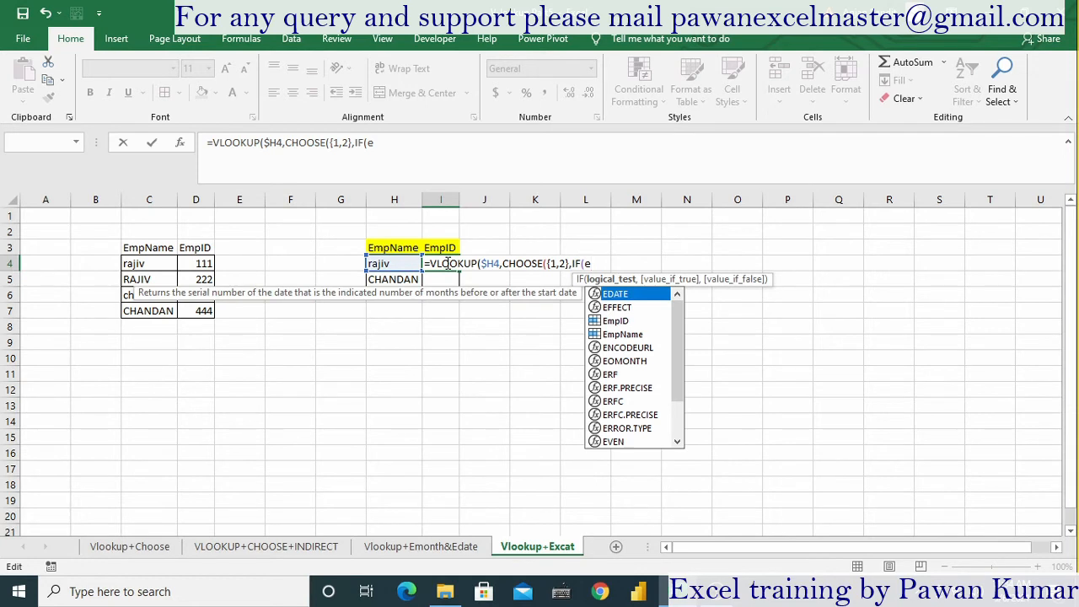
{"action": "type", "text": "x"}
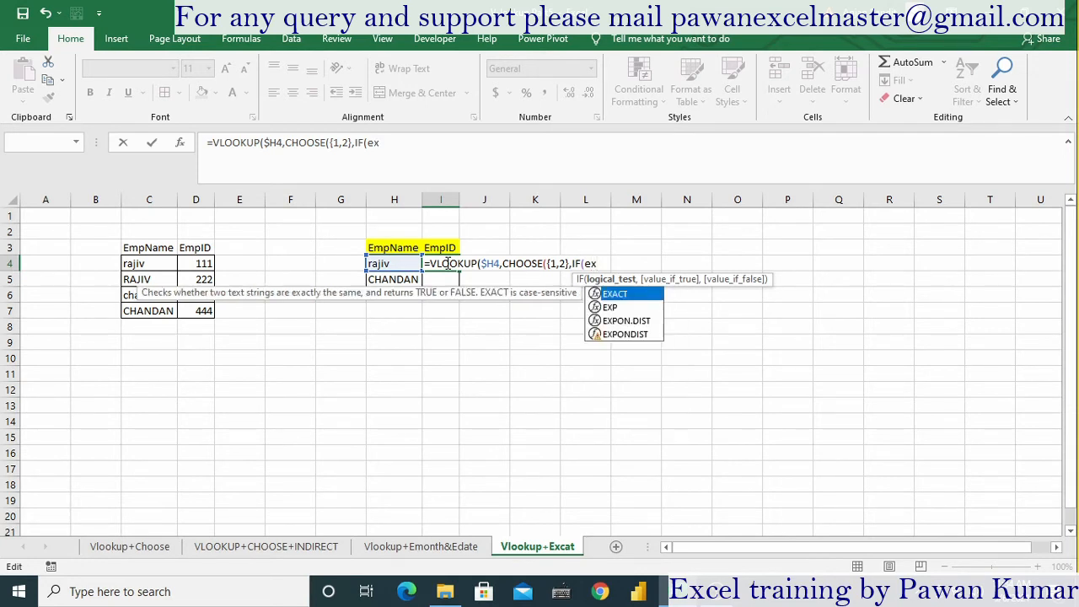
{"action": "key", "text": "Tab"}
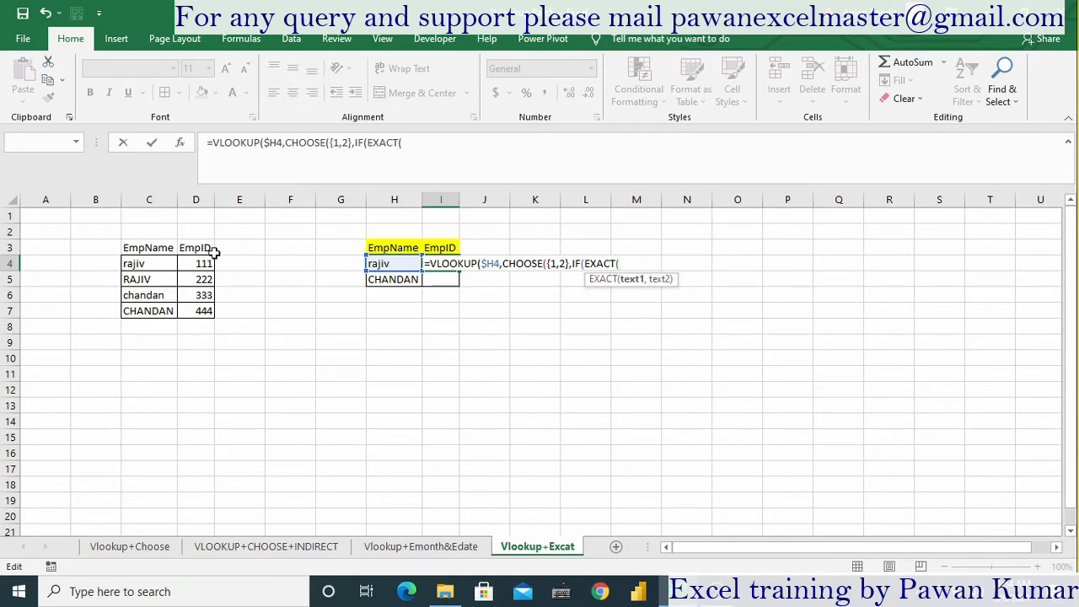
{"action": "left_click", "coordinate": [159, 265]}
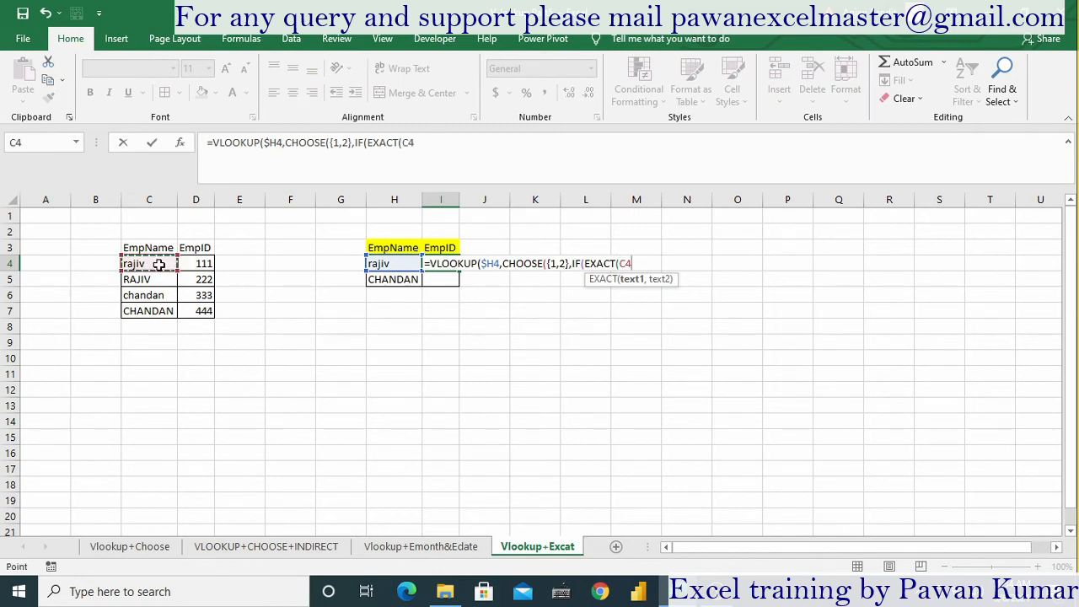
{"action": "key", "text": "ctrl+shift+Down"}
{"action": "key", "text": "F4"}
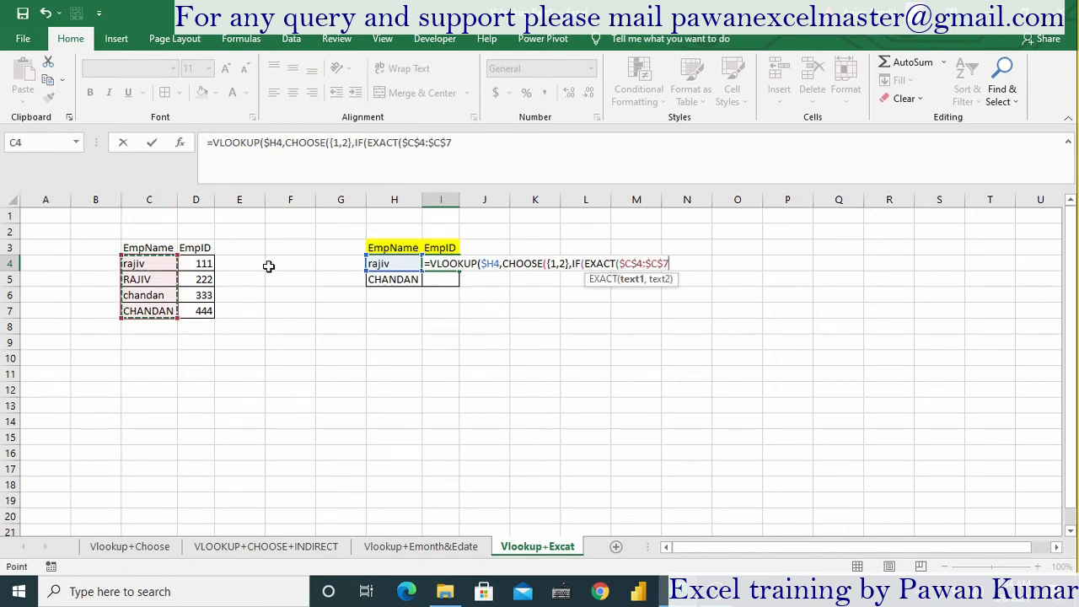
{"action": "type", "text": ","}
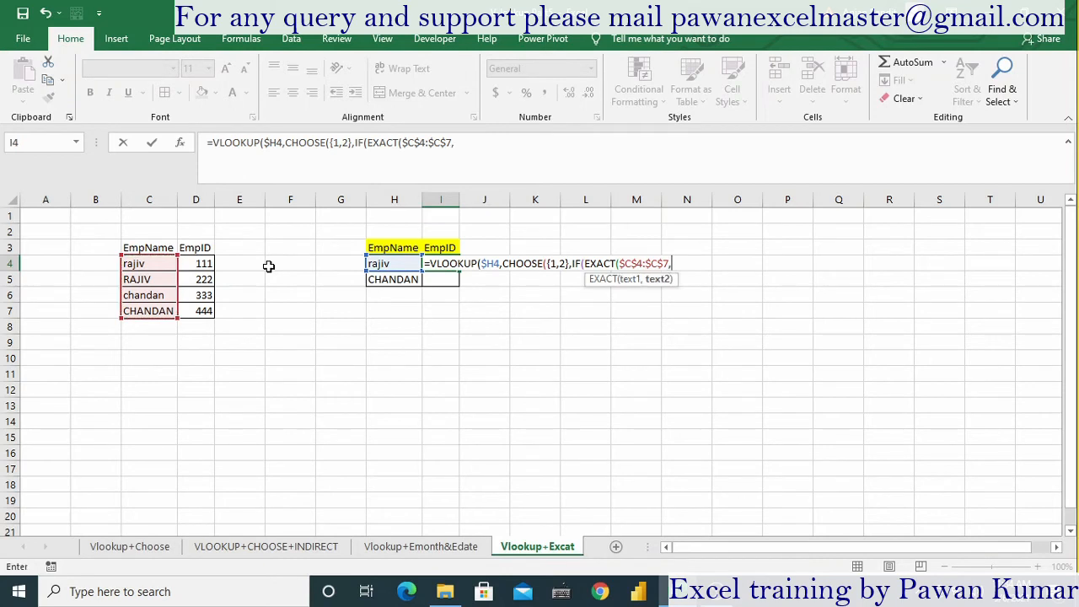
Set $H4 as EXACT's second text and close the logical test.
{"action": "left_click", "coordinate": [376, 264]}
{"action": "key", "text": "F4"}
{"action": "key", "text": "F4"}
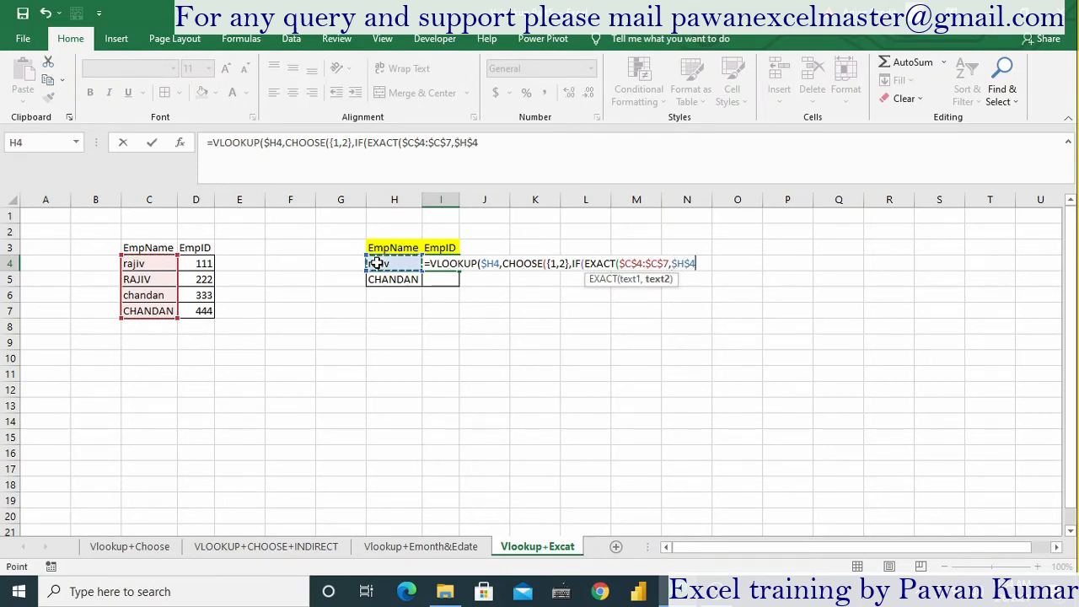
{"action": "key", "text": "F4"}
{"action": "type", "text": ")"}
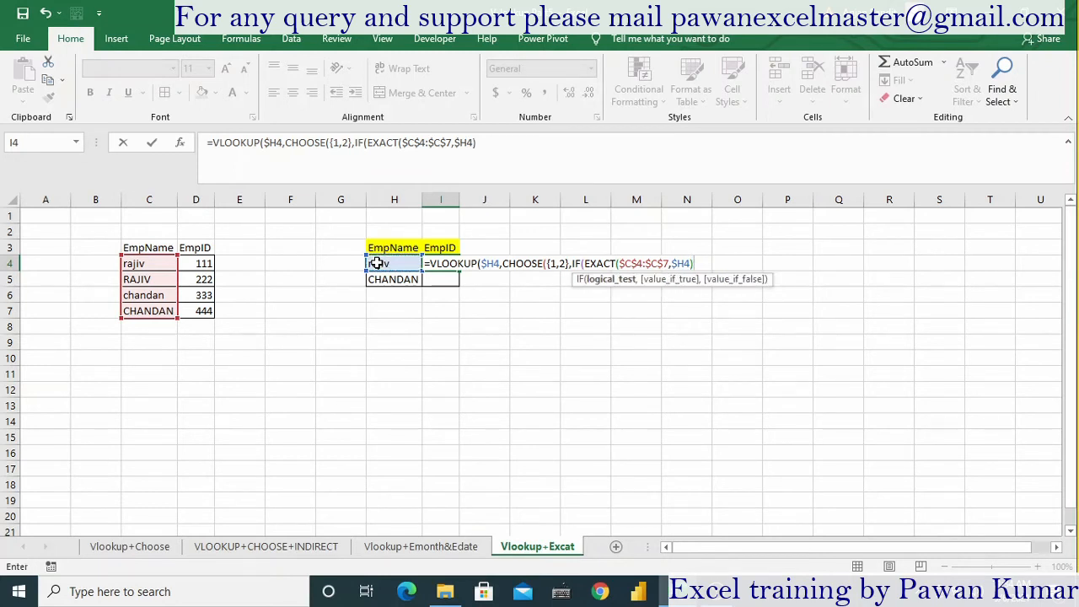
{"action": "type", "text": ","}
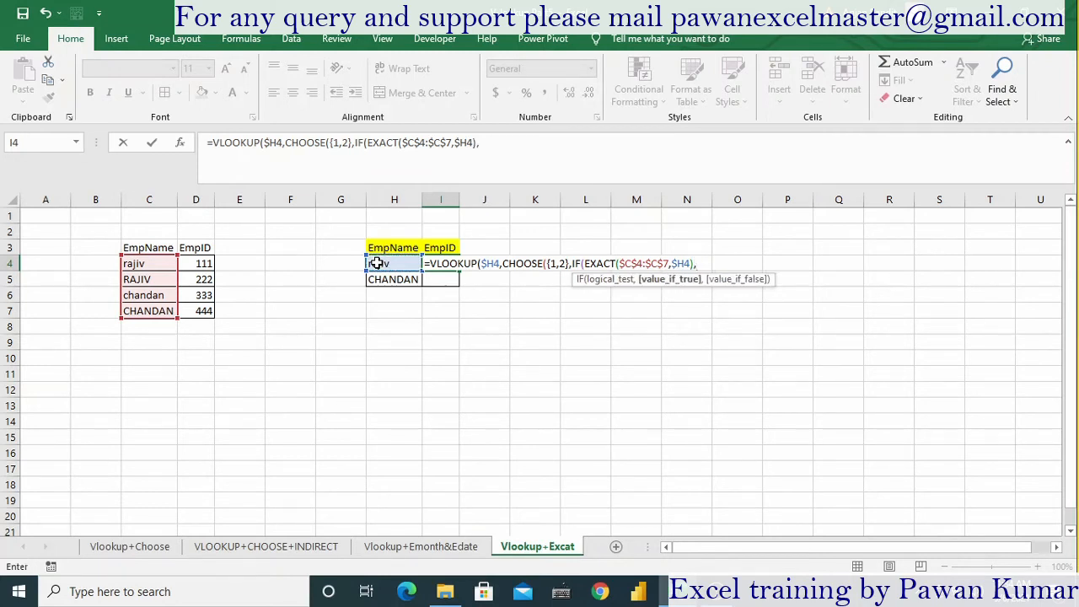
Complete the IF with $C$4:$C$7 as the value if true and an empty string "" as the value if false.
{"action": "left_click", "coordinate": [143, 265]}
{"action": "key", "text": "ctrl+shift+Down"}
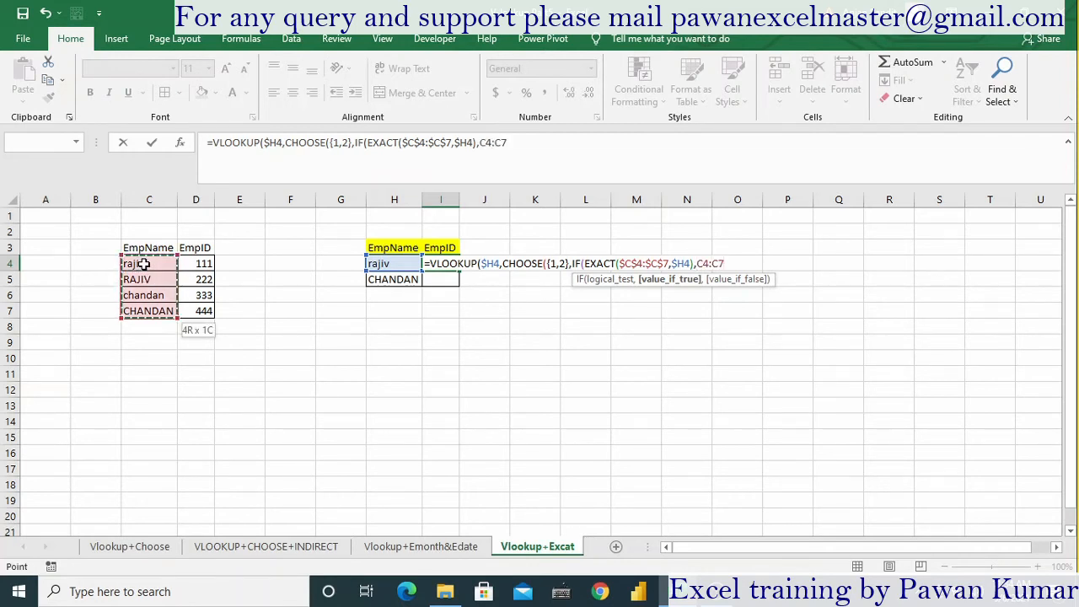
{"action": "key", "text": "F4"}
{"action": "type", "text": ","}
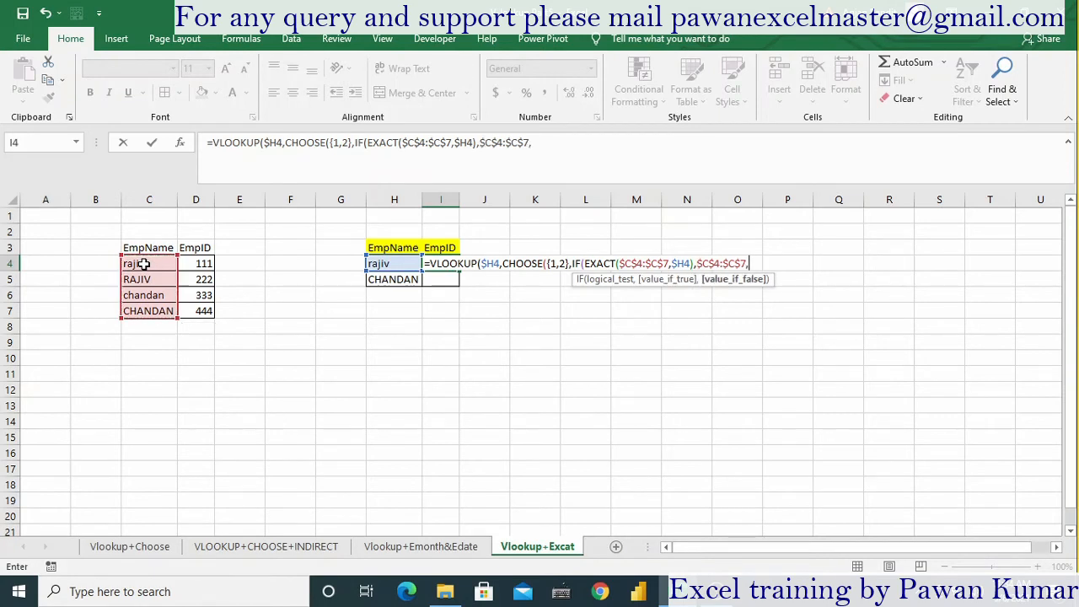
{"action": "type", "text": "\"\")"}
{"action": "type", "text": ","}
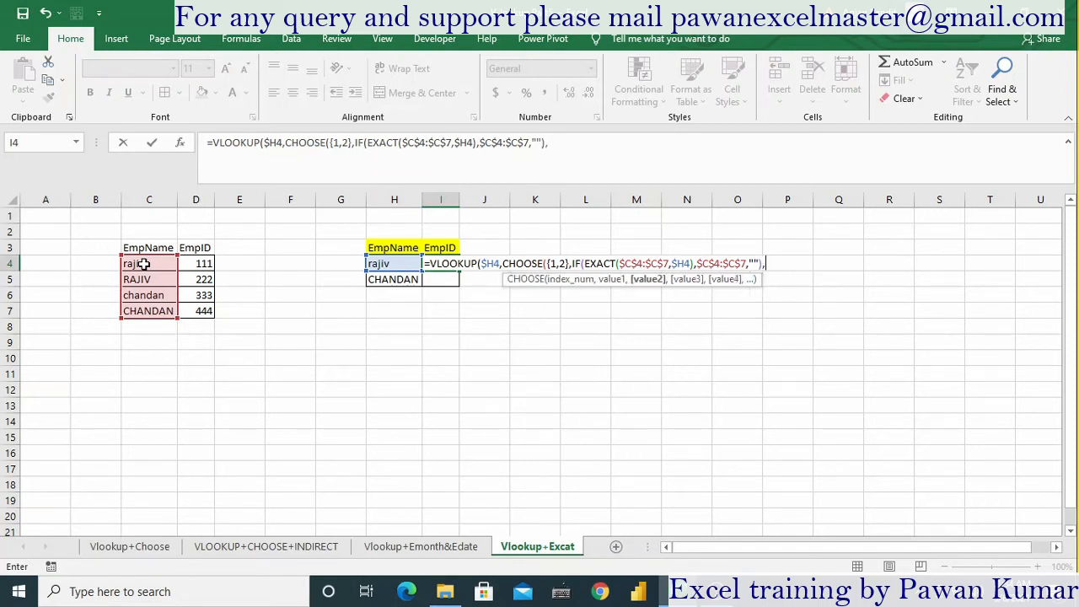
Finish I4 with $D$4:$D$7 as the second CHOOSE value, column index 2 and range lookup 0, entered as an array formula.
{"action": "left_click", "coordinate": [204, 263]}
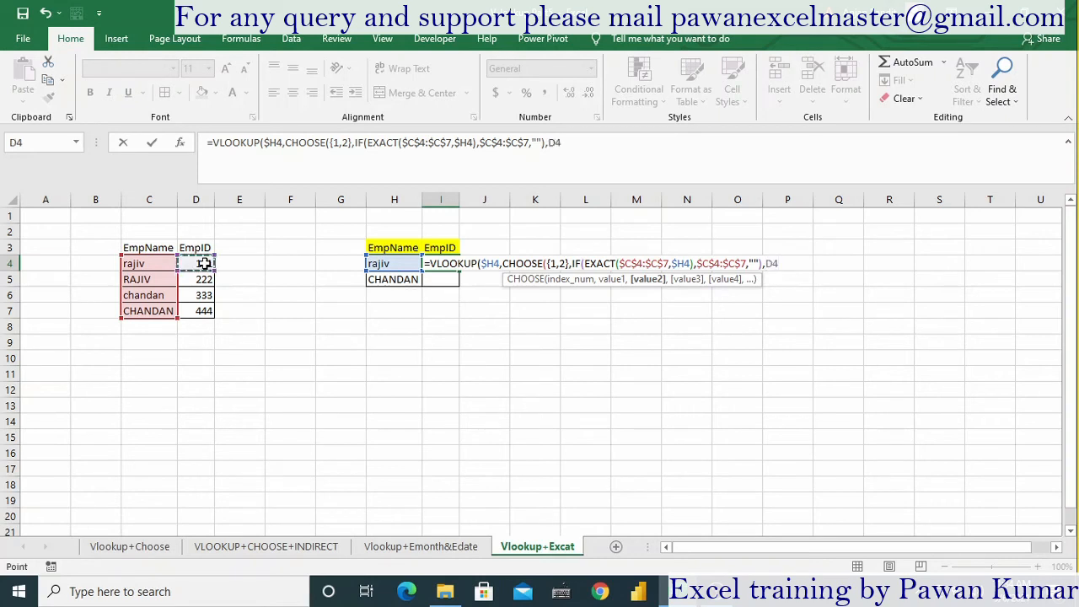
{"action": "key", "text": "ctrl+shift+Down"}
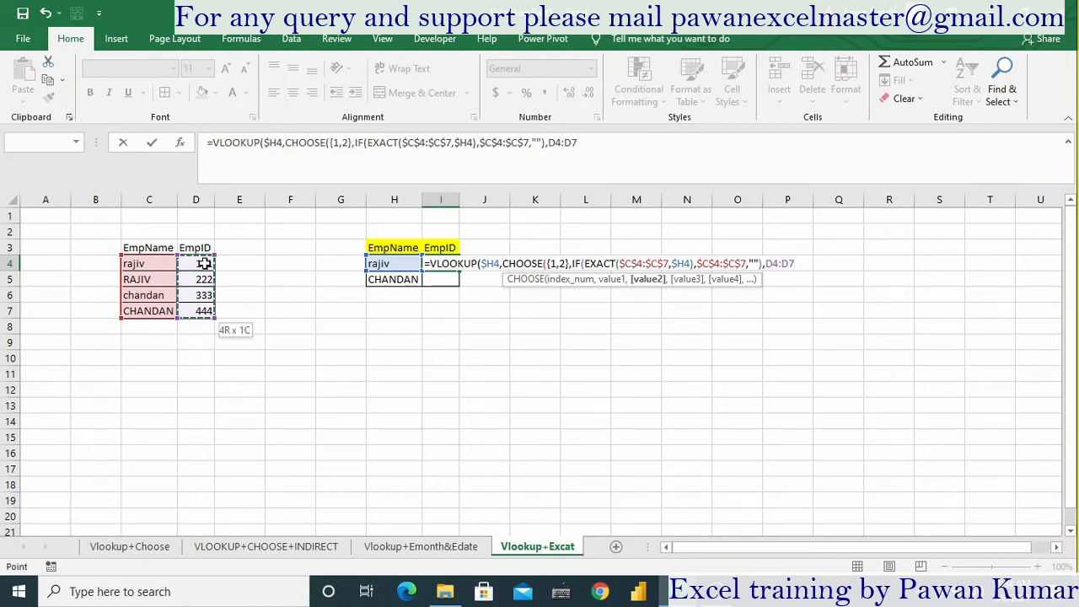
{"action": "key", "text": "F4"}
{"action": "type", "text": ")"}
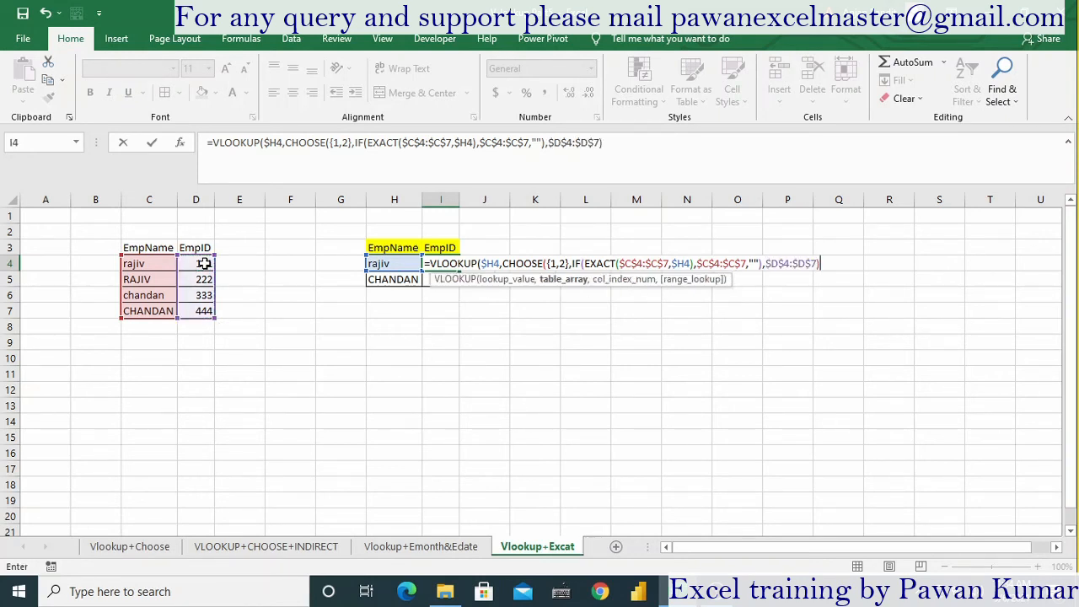
{"action": "type", "text": ",2"}
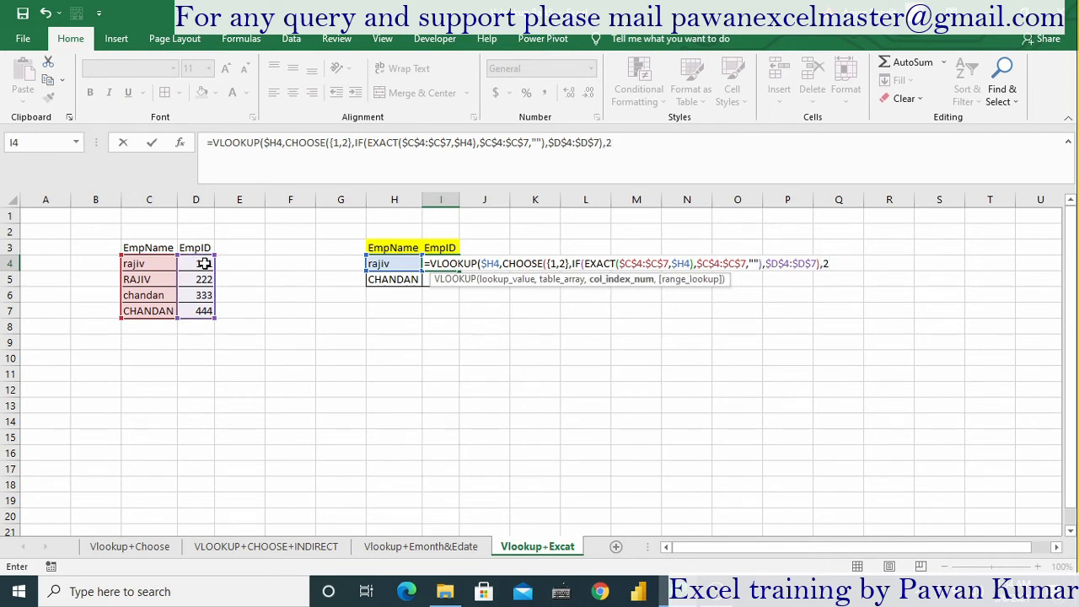
{"action": "type", "text": ",0"}
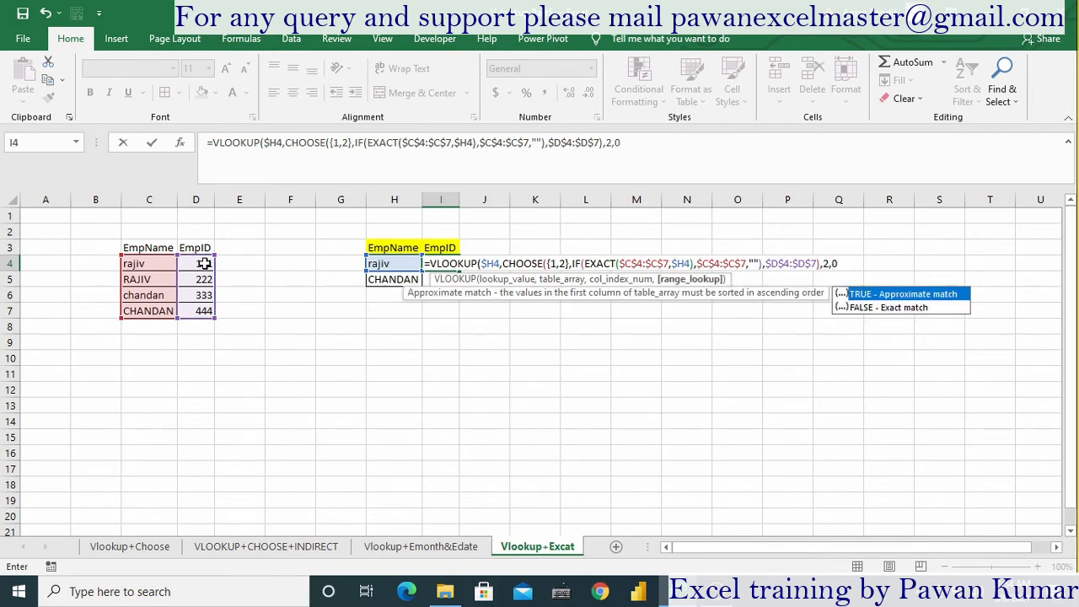
{"action": "type", "text": ")"}
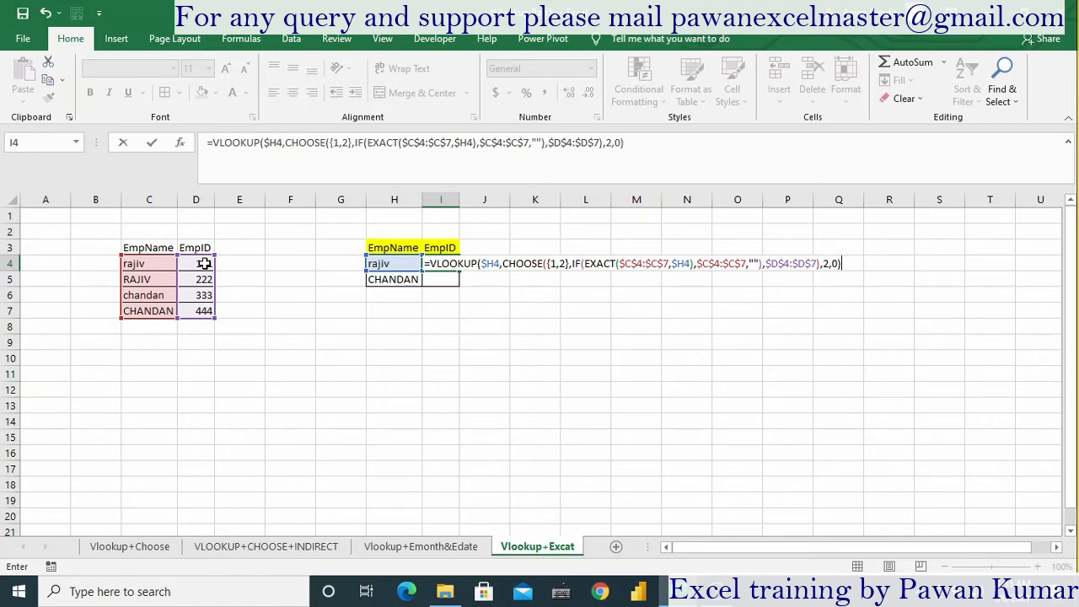
{"action": "key", "text": "ctrl+shift+Return"}
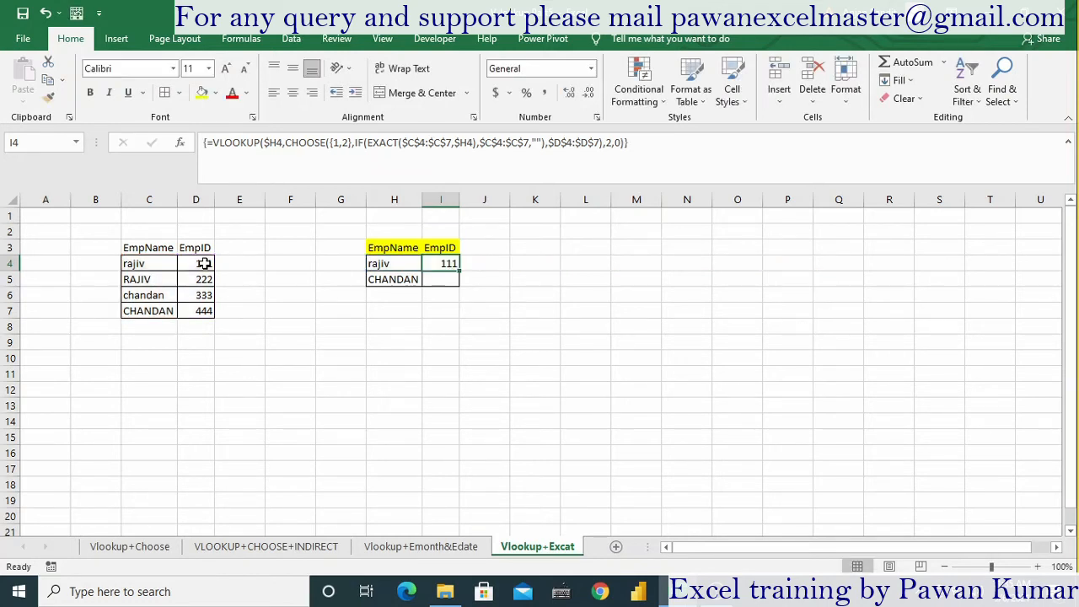
Fill the I4 array formula down to I5.
{"action": "key", "text": "shift+Down"}
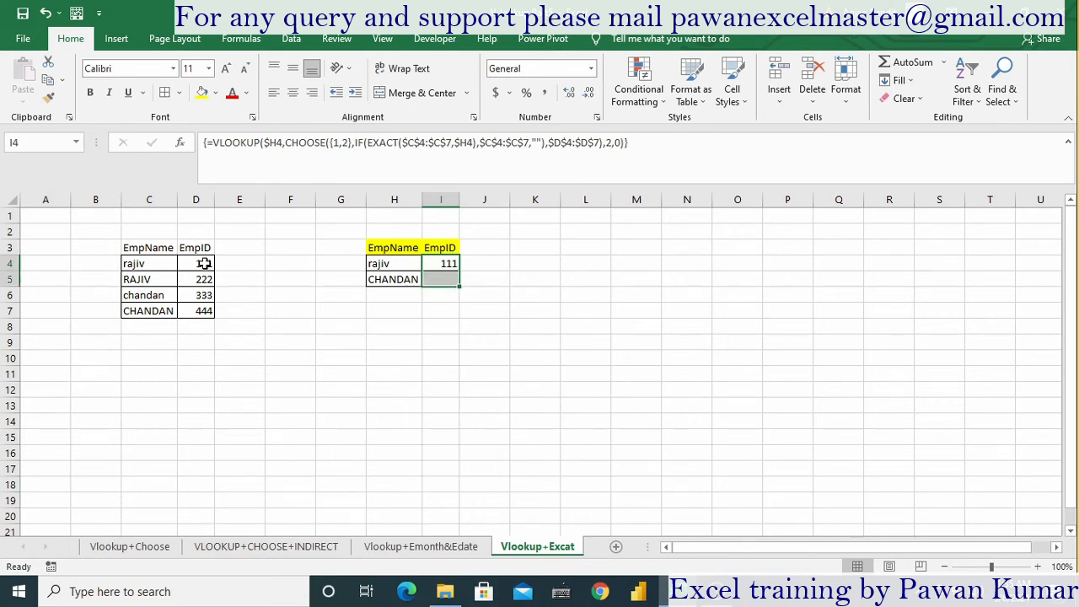
{"action": "key", "text": "ctrl+d"}
{"action": "key", "text": "Down"}
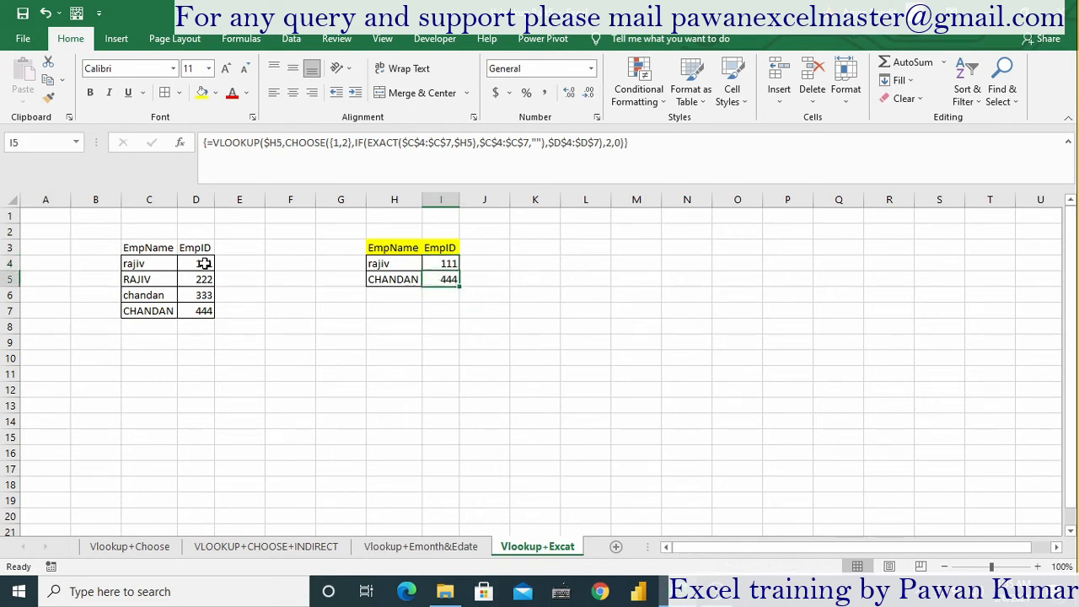
Copy the uppercase EmpName from C5 into H4 as values only to test the case-sensitive lookup.
{"action": "key", "text": "Left"}
{"action": "key", "text": "Left"}
{"action": "key", "text": "Left"}
{"action": "key", "text": "Left"}
{"action": "key", "text": "Left"}
{"action": "key", "text": "Left"}
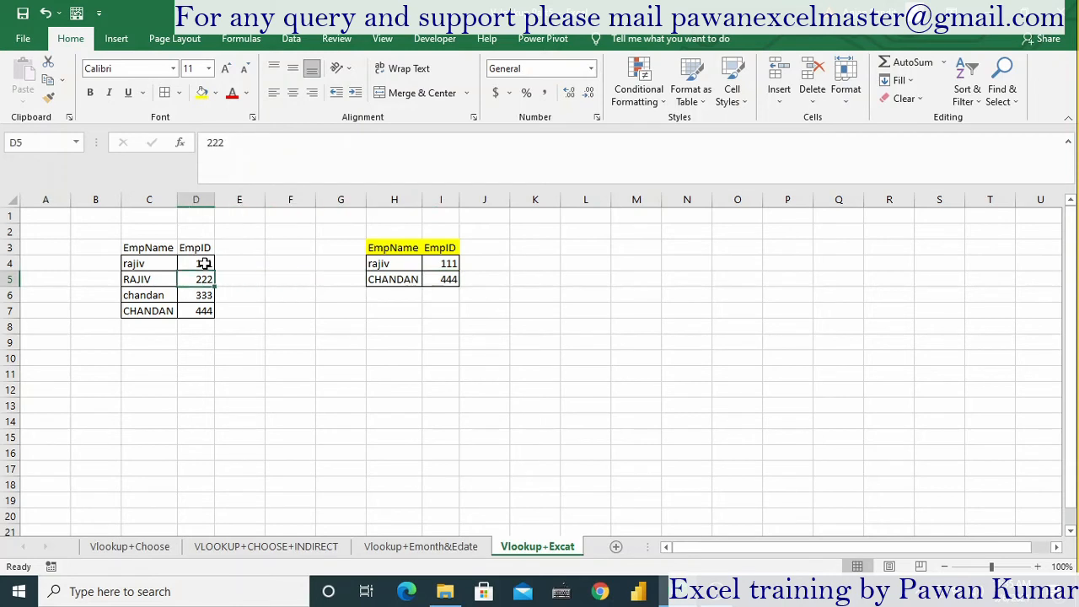
{"action": "key", "text": "shift+Up"}
{"action": "key", "text": "ctrl+c"}
{"action": "key", "text": "Up"}
{"action": "key", "text": "Right"}
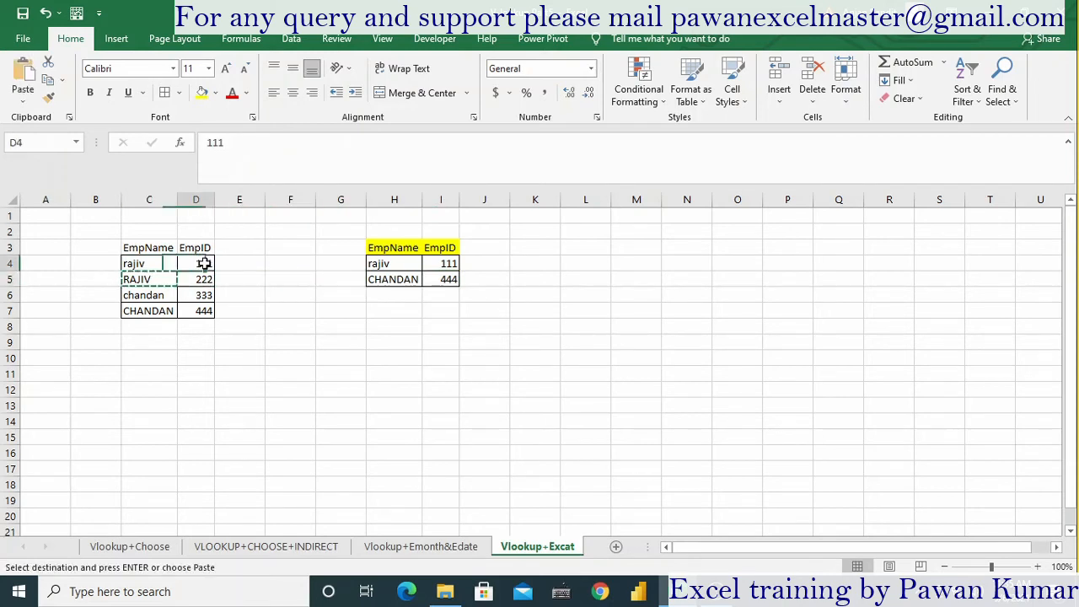
{"action": "key", "text": "Right"}
{"action": "key", "text": "Right"}
{"action": "key", "text": "Right"}
{"action": "key", "text": "Right"}
{"action": "key", "text": "alt+e"}
{"action": "key", "text": "s"}
{"action": "key", "text": "v"}
{"action": "key", "text": "Return"}
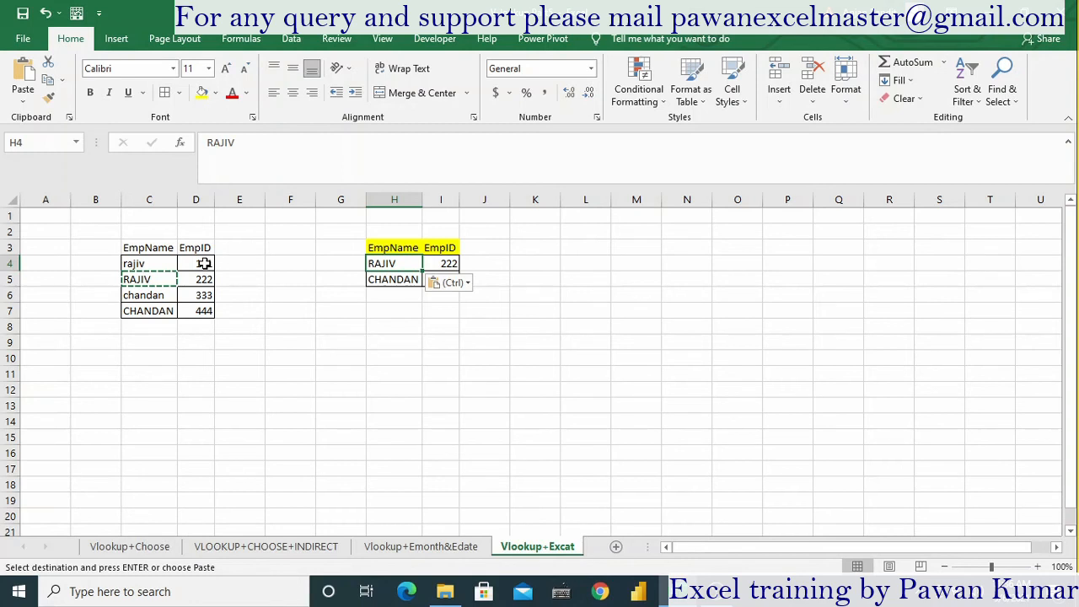
{"action": "key", "text": "Right"}
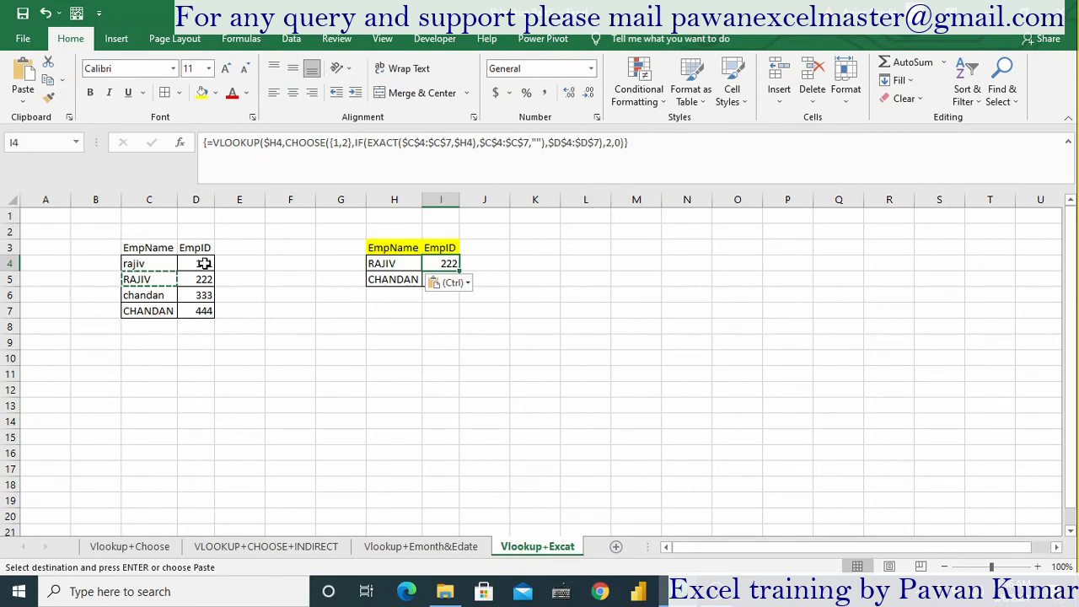